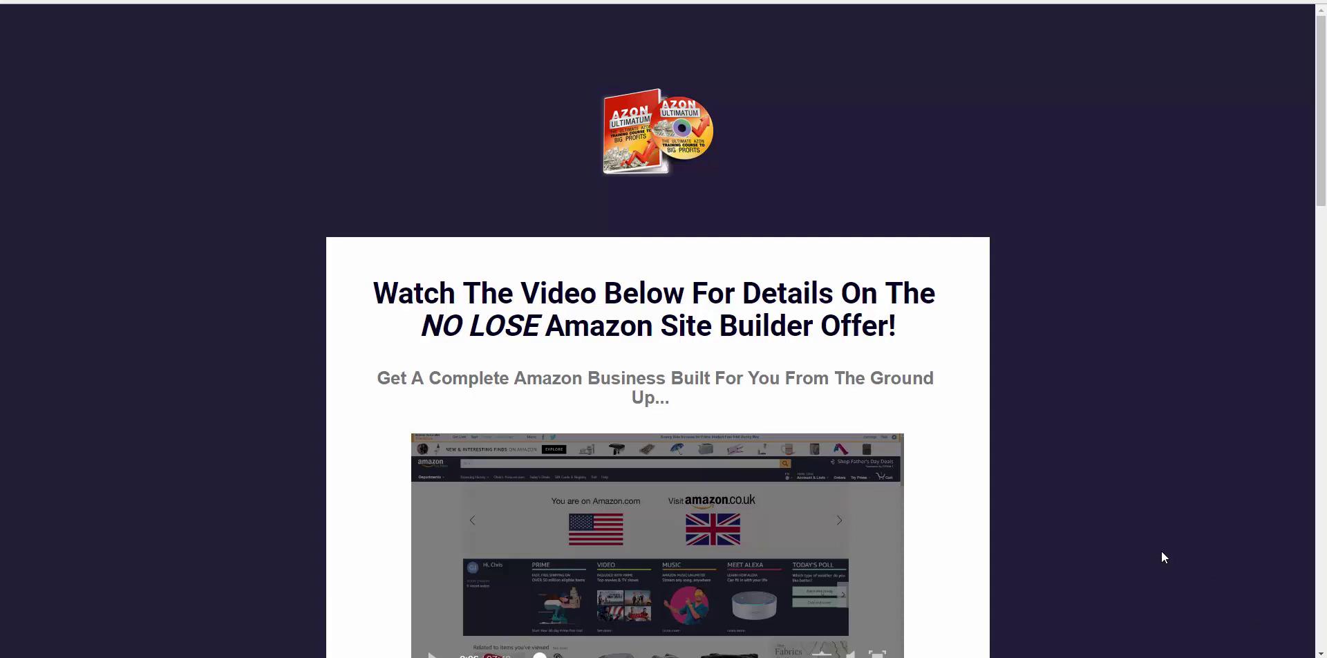
# Step: Scroll down past the video to the '2 SPACES ARE AVAILABLE!' notice, red signup button and NO LOSE GUARANTEE section
pyautogui.scroll(-1, 1162, 556)
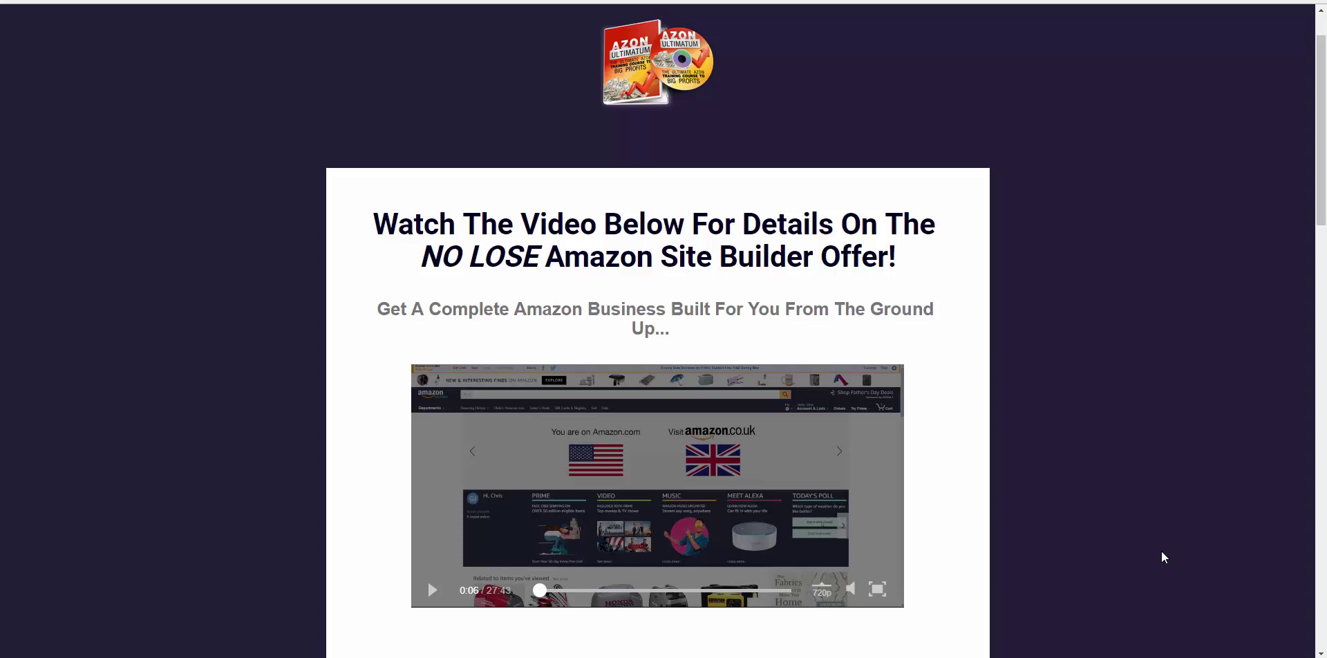
pyautogui.scroll(1, 1162, 536)
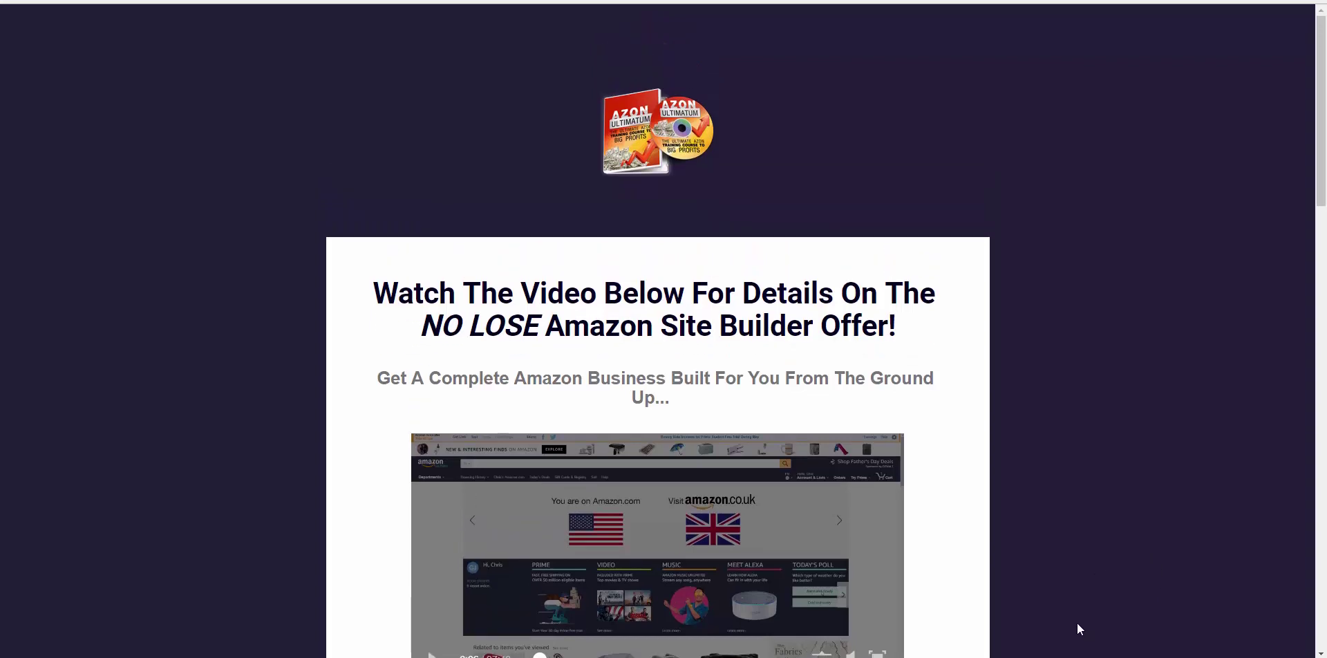
pyautogui.scroll(-4, 1076, 624)
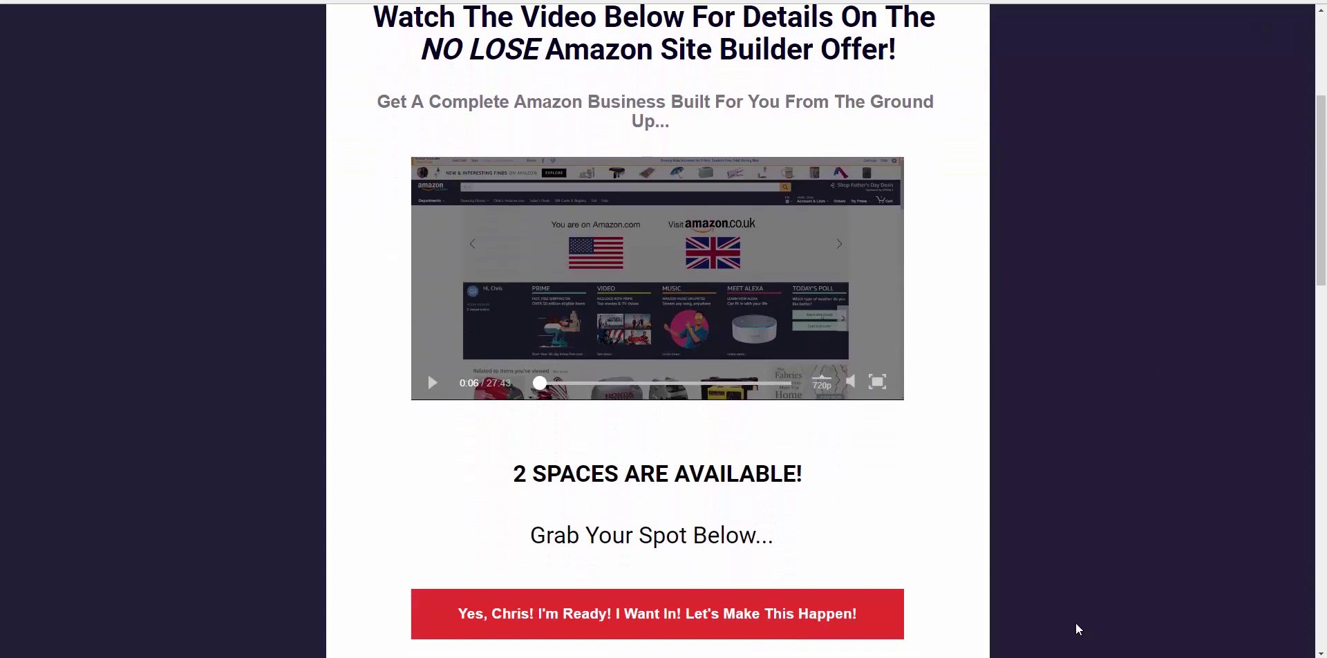
pyautogui.scroll(-1, 1076, 629)
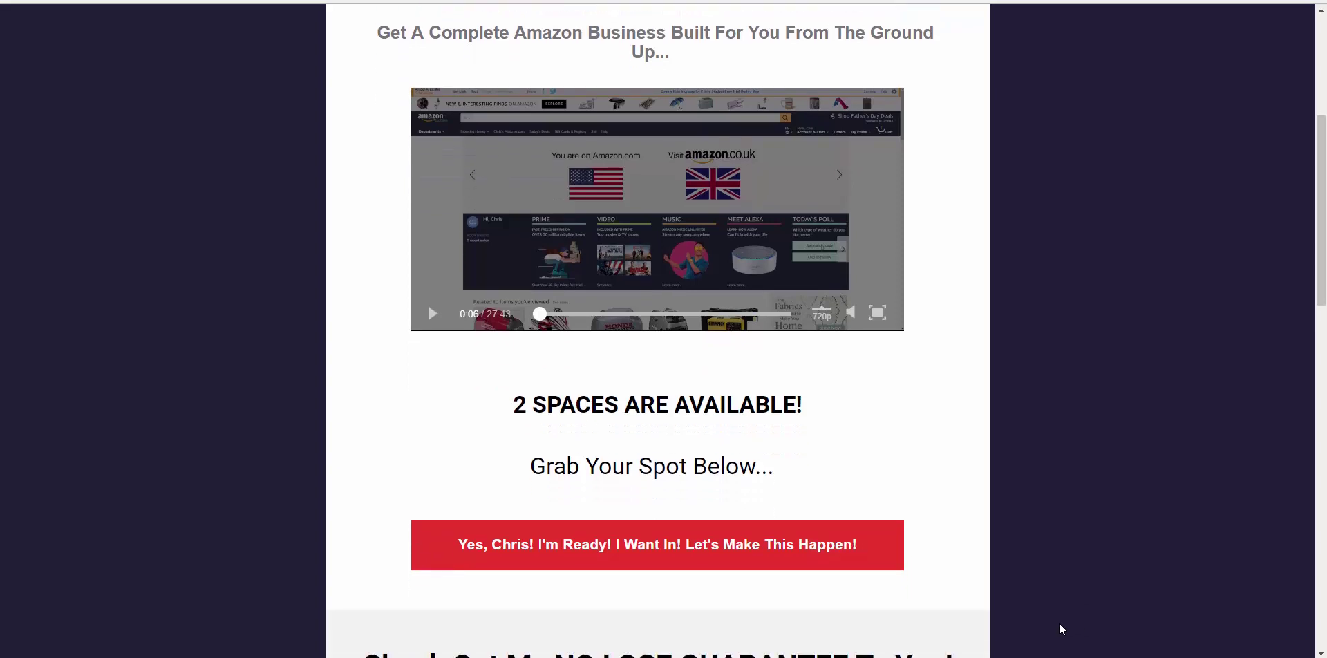
pyautogui.scroll(-1, 1061, 628)
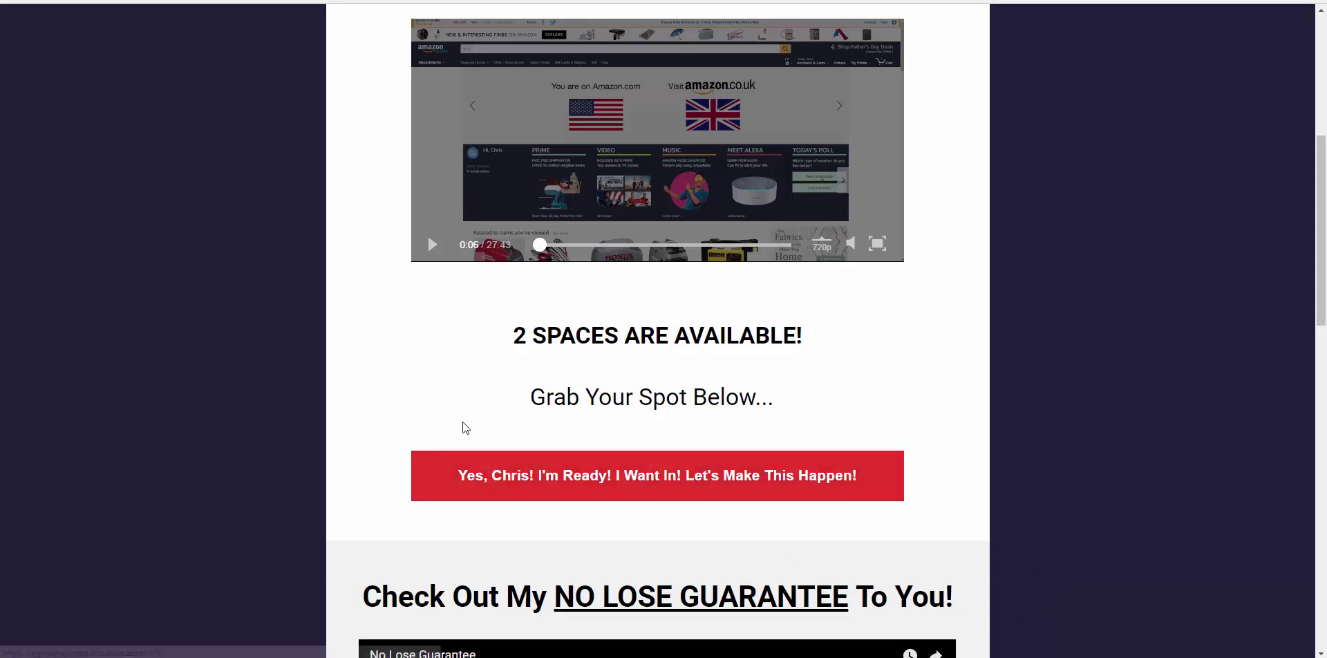
# Step: Scroll back up to the 'Watch The Video Below' headline and the sales video
pyautogui.scroll(1, 405, 170)
pyautogui.scroll(2, 405, 173)
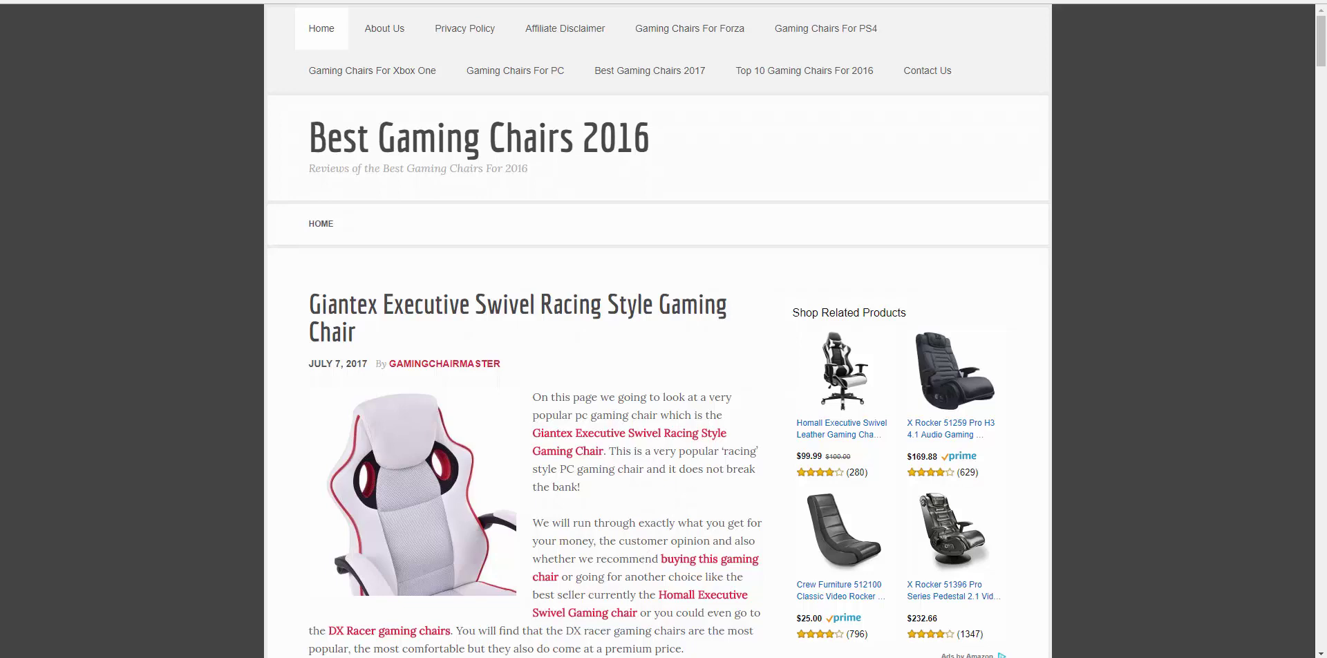
# Step: Bring the salessept2017.jpg image of sold gaming chairs to the front in Photos
pyautogui.moveTo(550, 653)
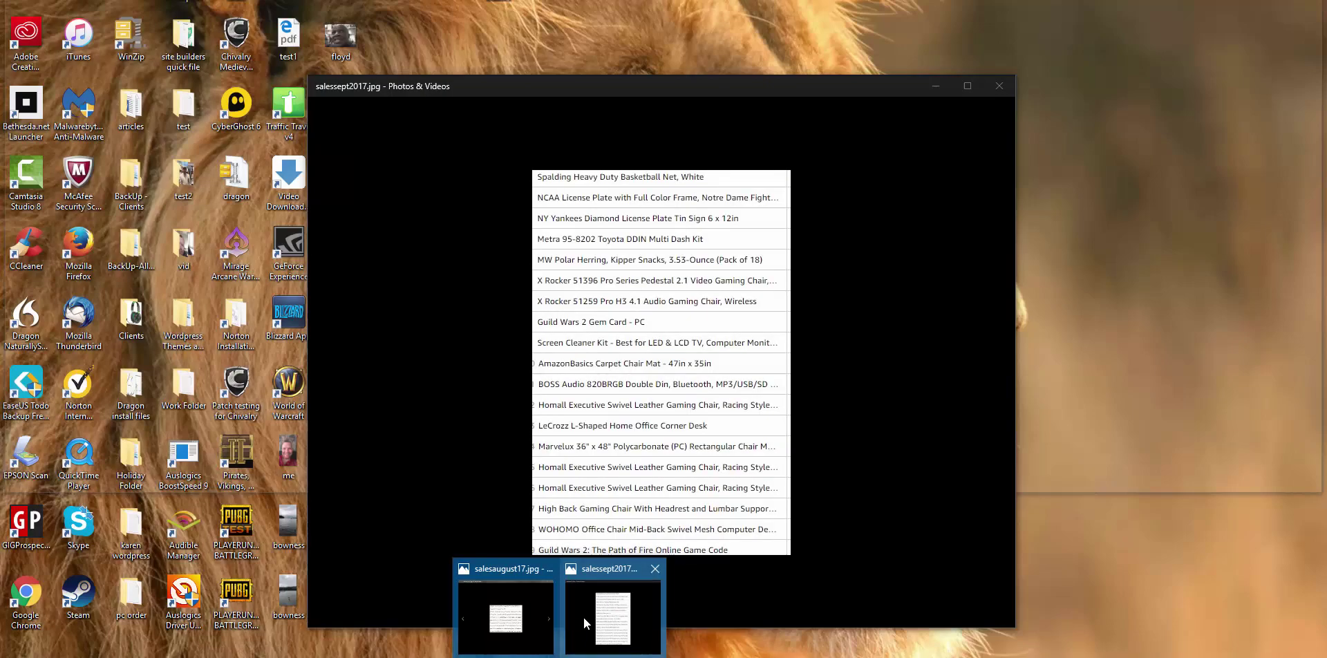
pyautogui.click(584, 616)
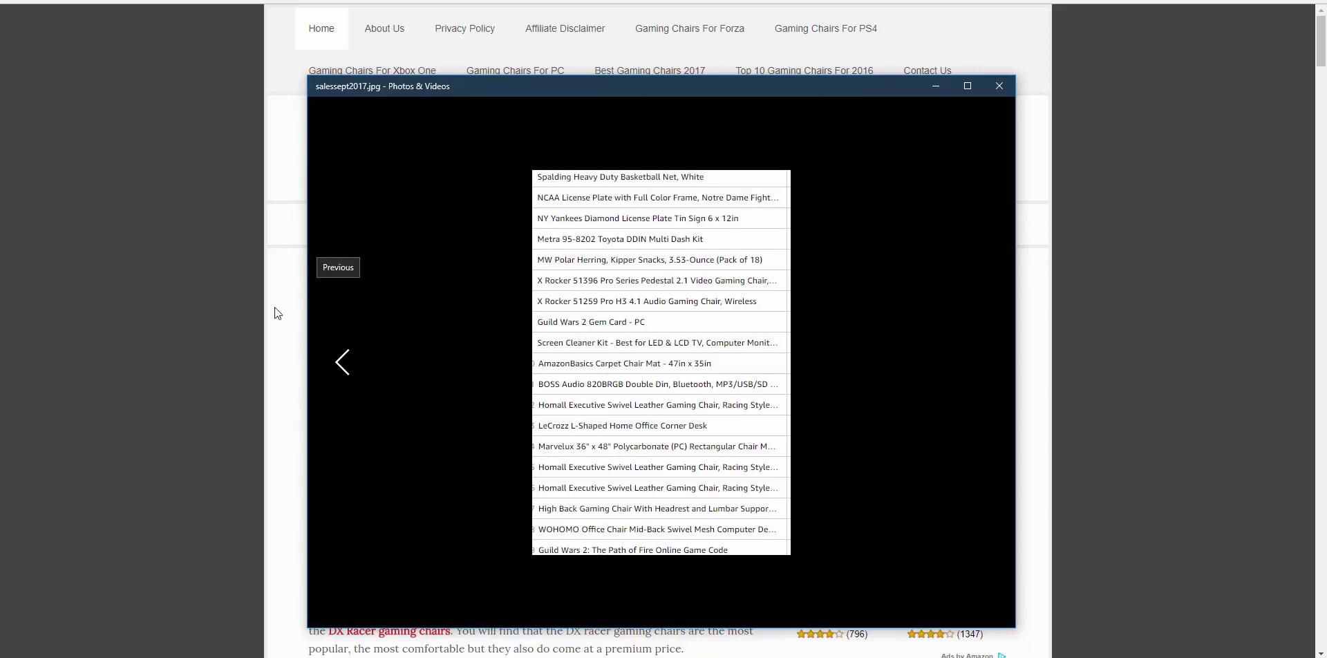
# Step: Close the Photos window showing salessept2017.jpg
pyautogui.click(118, 318)
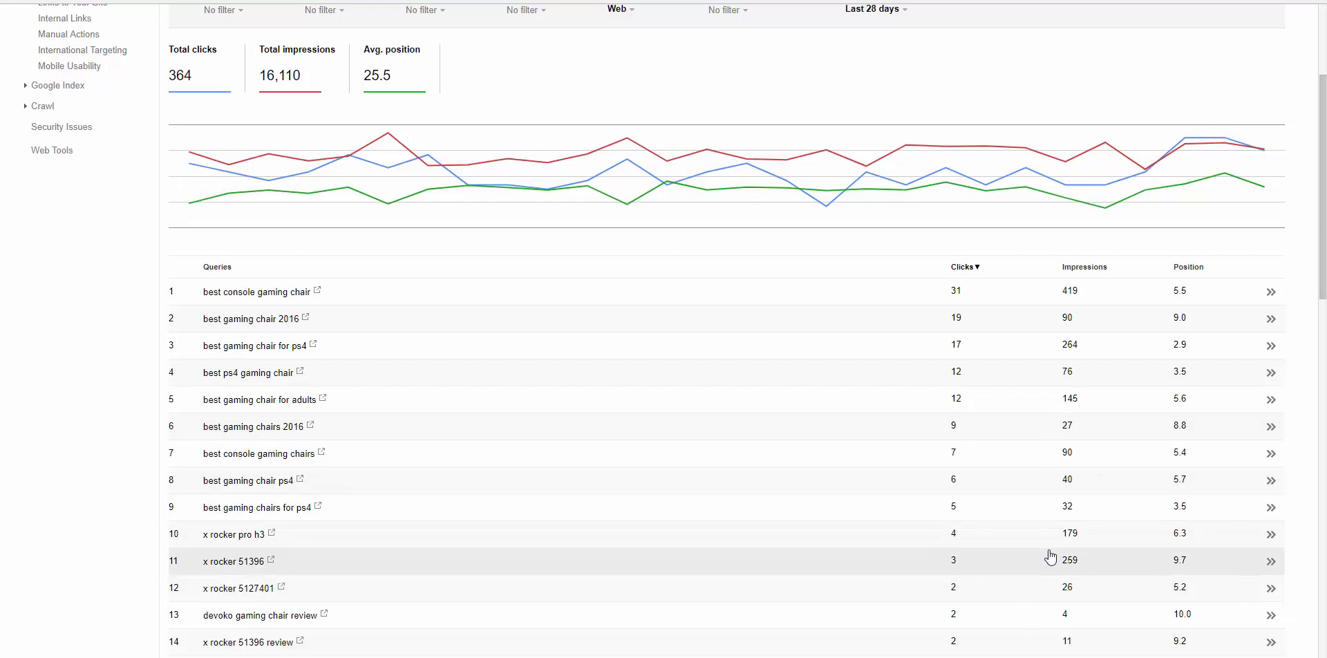
# Step: Scroll the 878-query table down to query 50, 'gaming chair buying guide'
pyautogui.scroll(-3, 1120, 449)
pyautogui.scroll(-3, 1166, 434)
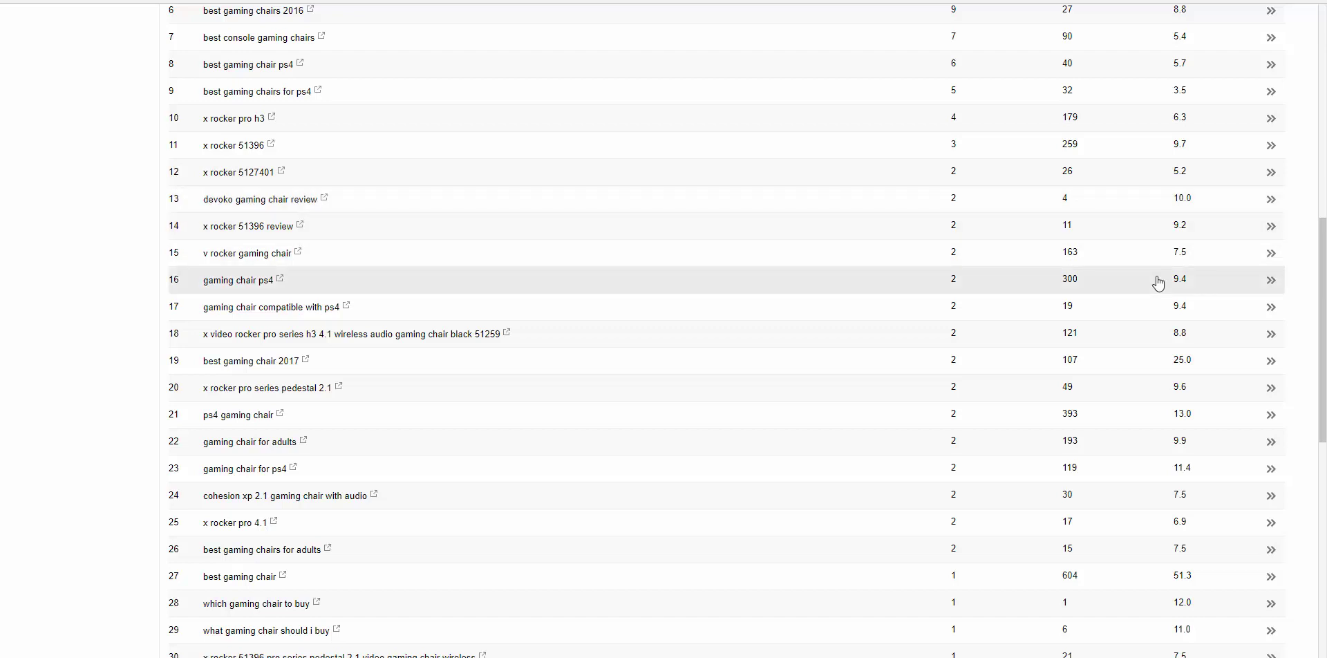
pyautogui.scroll(-3, 894, 453)
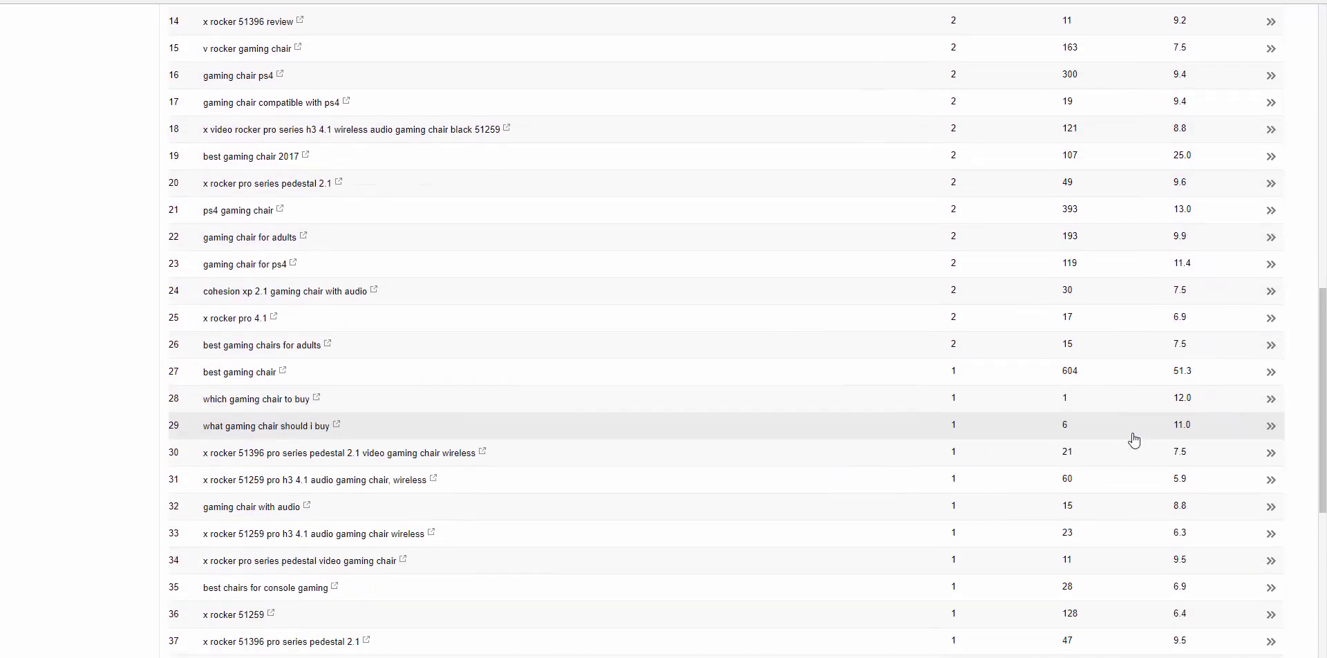
pyautogui.scroll(-3, 1134, 453)
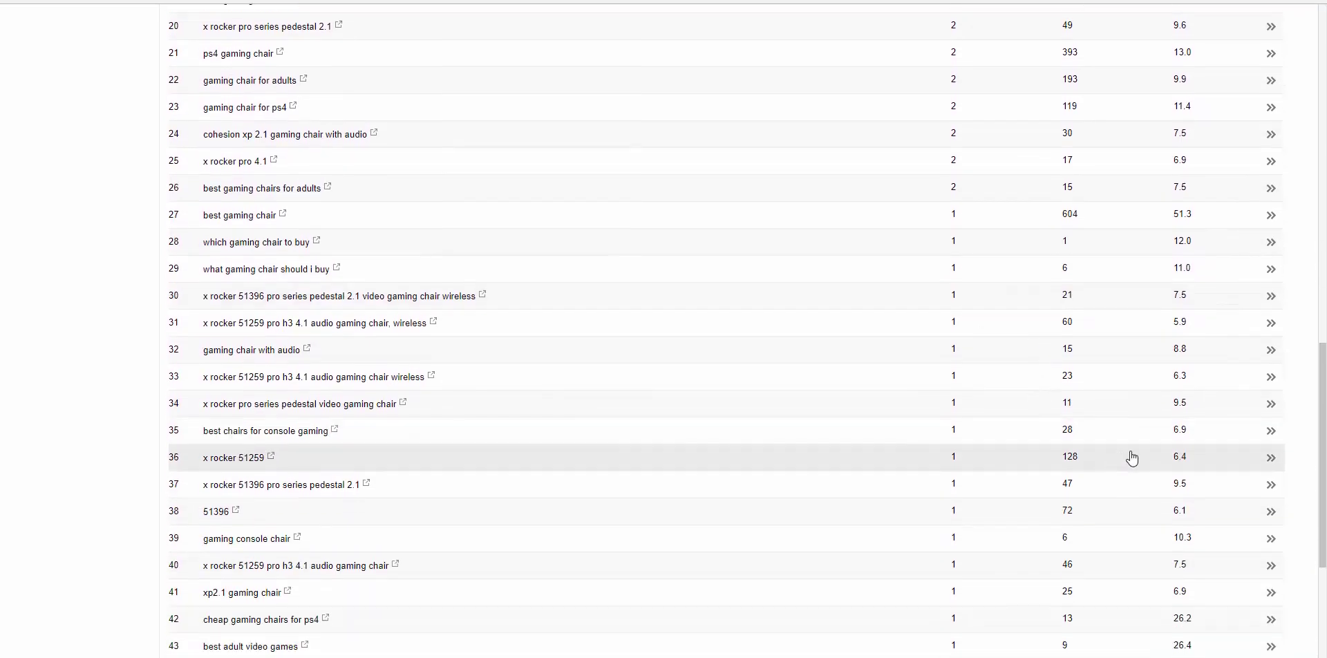
pyautogui.scroll(-3, 1137, 458)
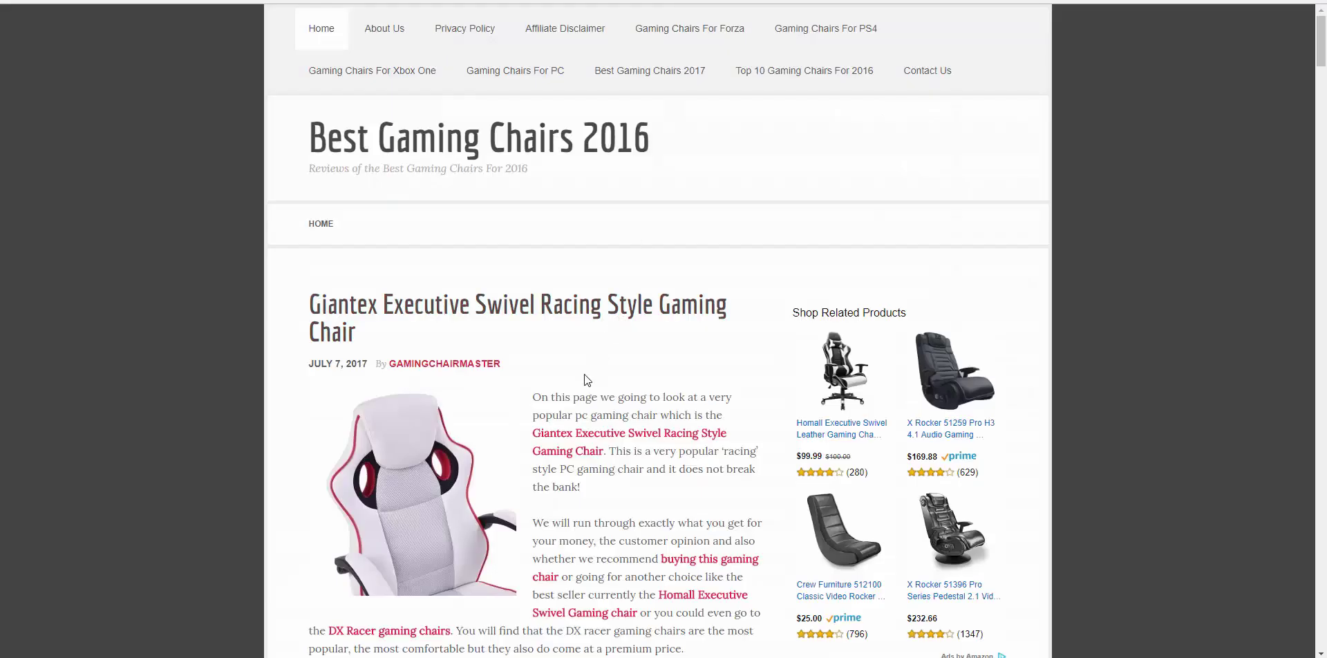
pyautogui.scroll(-3, 583, 380)
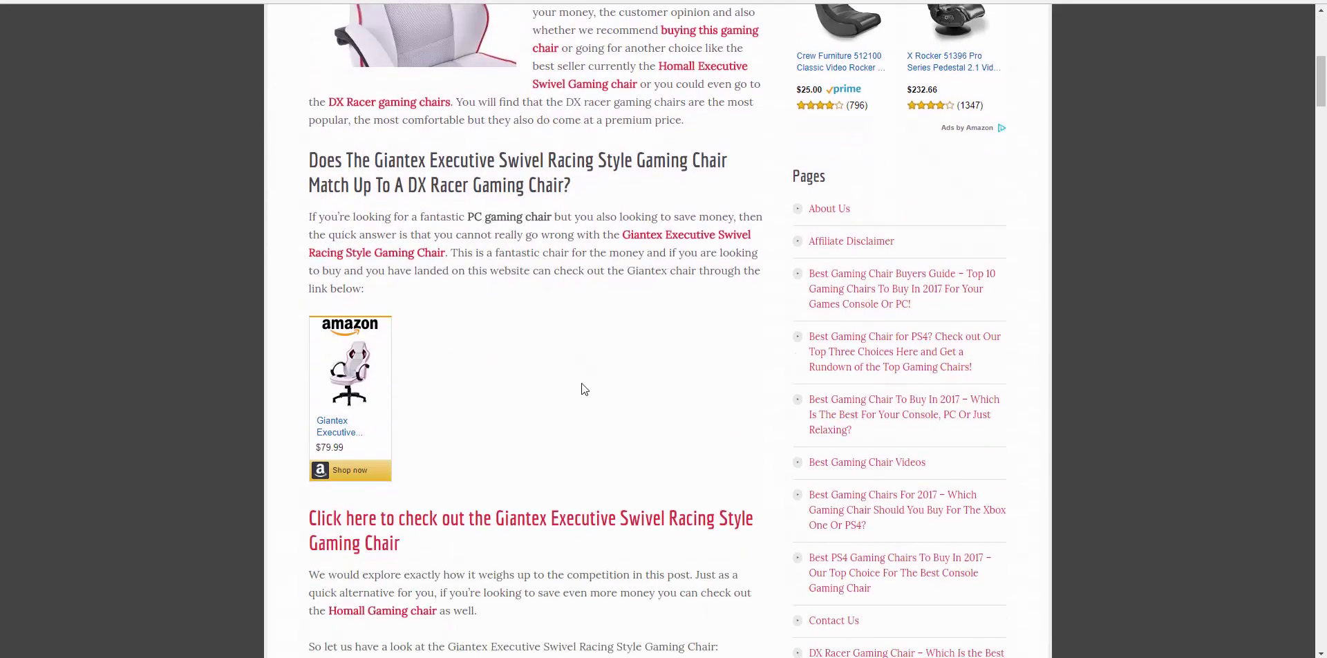
pyautogui.scroll(-13, 582, 384)
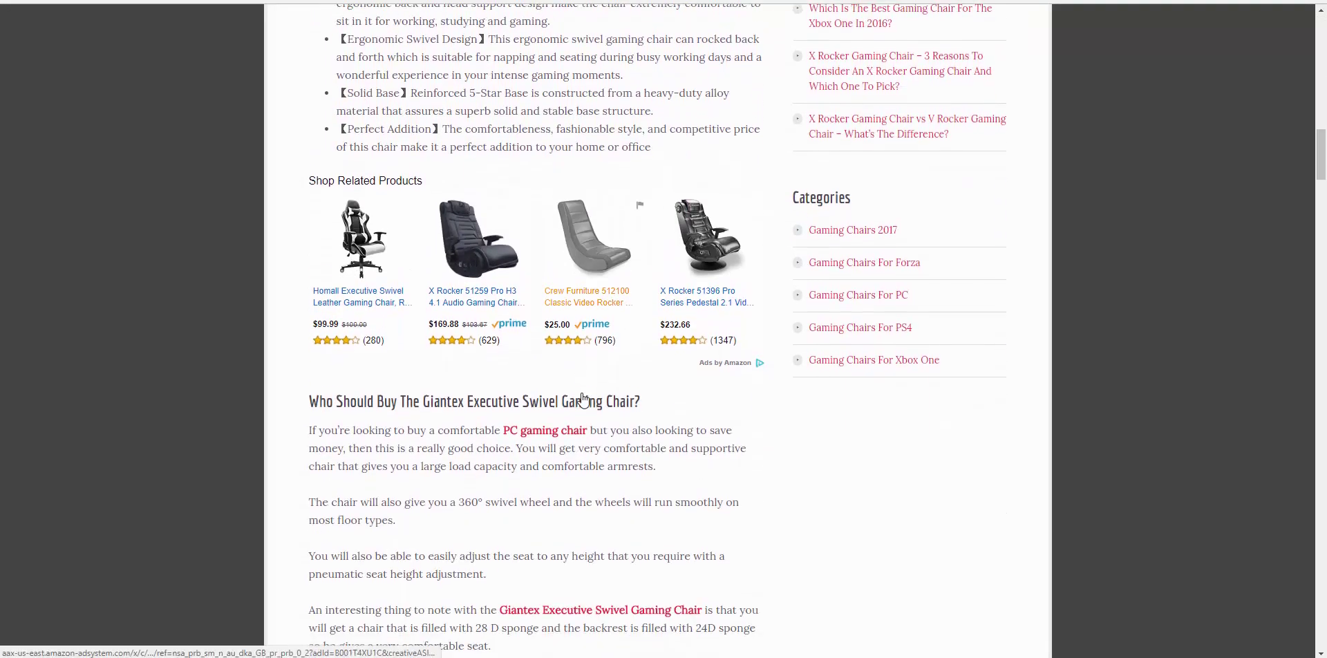
pyautogui.scroll(3, 581, 387)
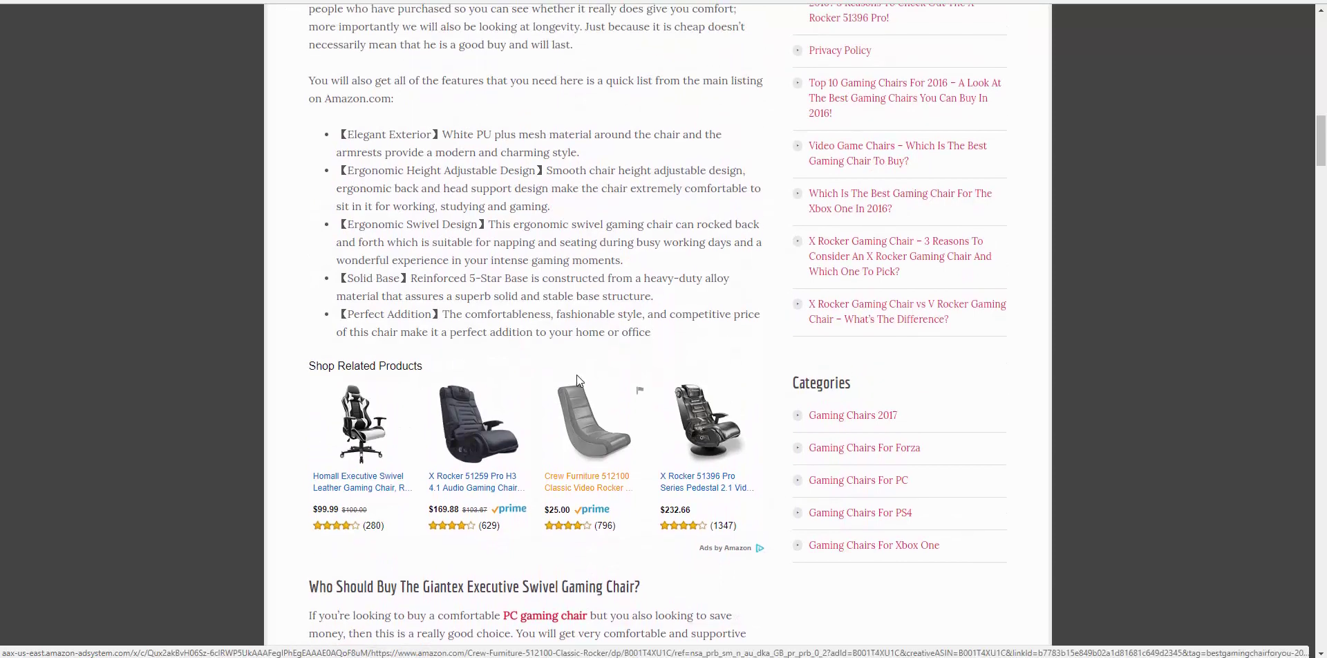
pyautogui.scroll(3, 577, 372)
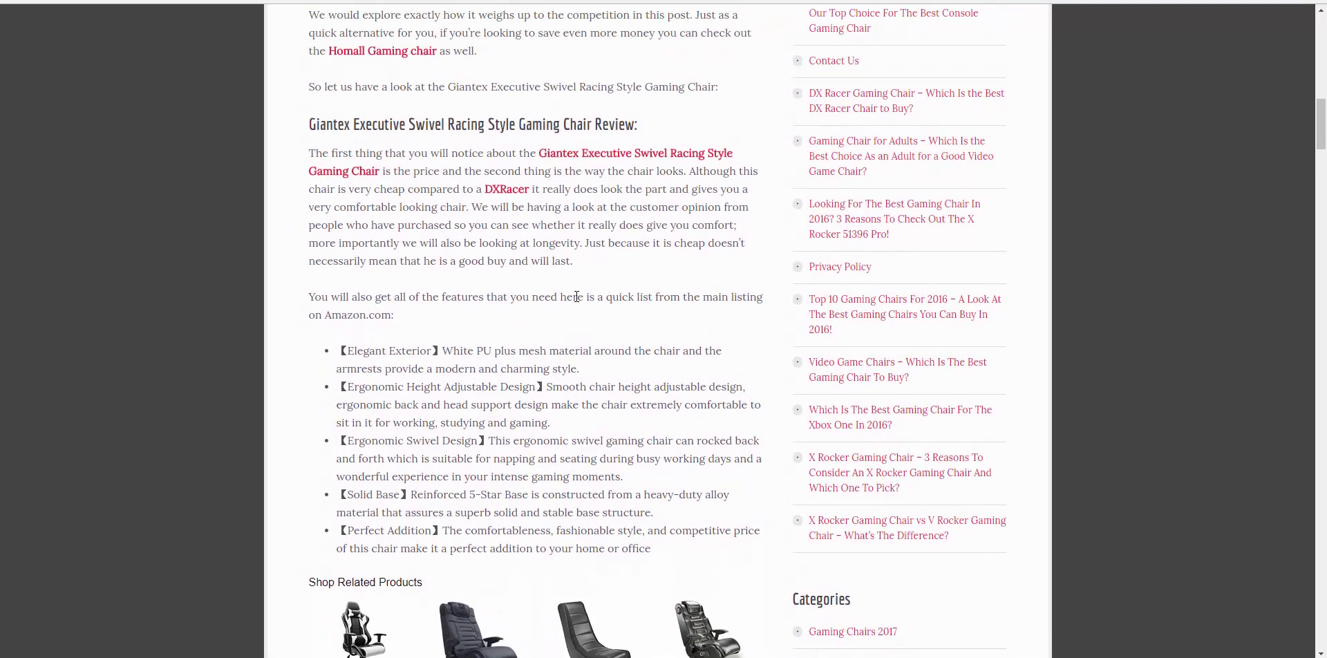
pyautogui.scroll(6, 576, 296)
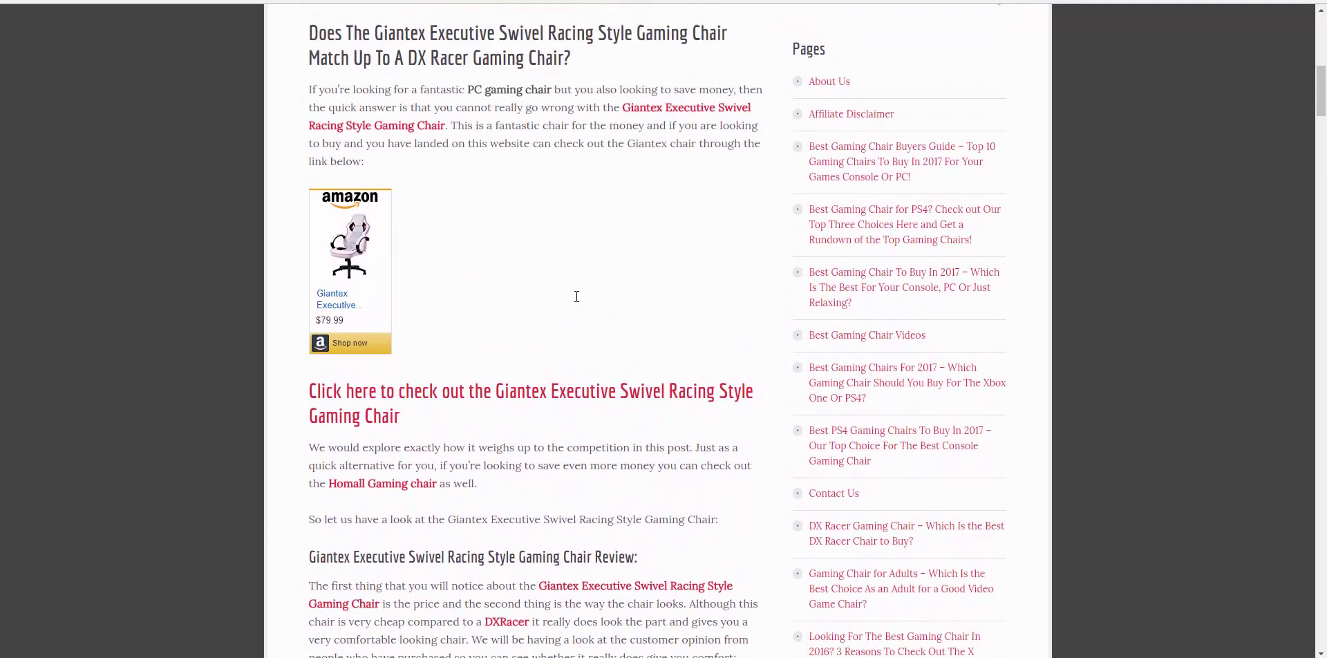
pyautogui.scroll(6, 576, 296)
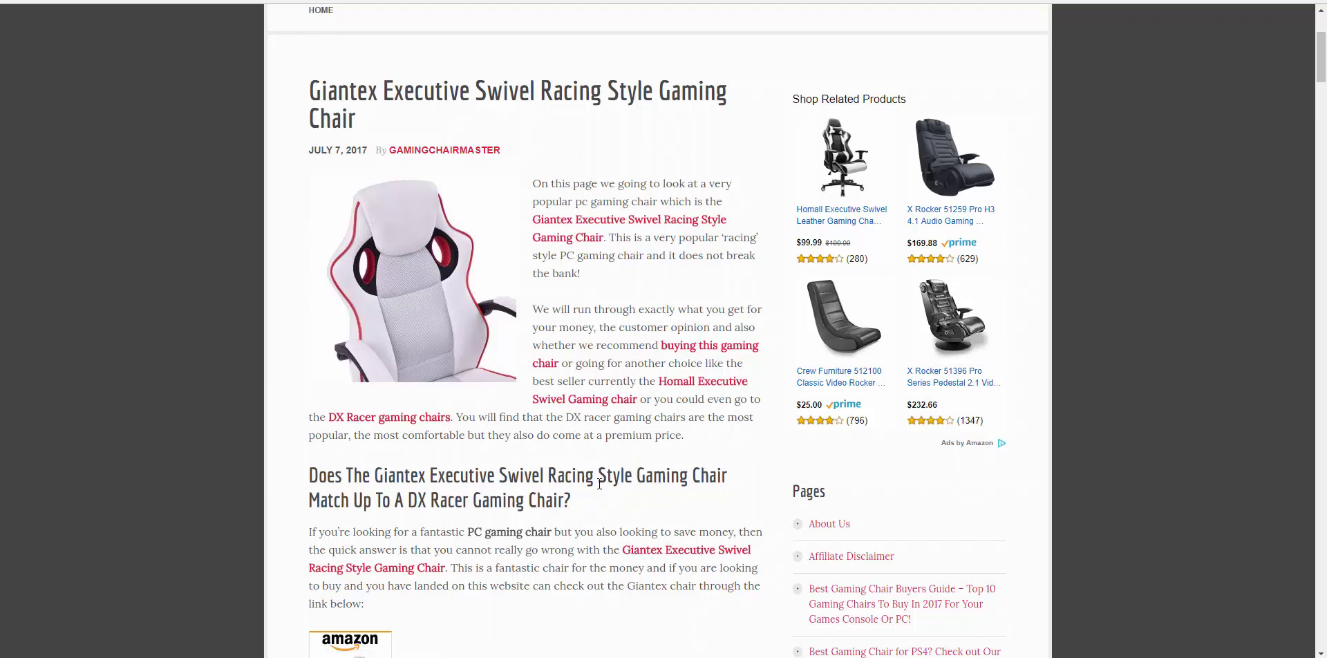
pyautogui.scroll(-3, 599, 484)
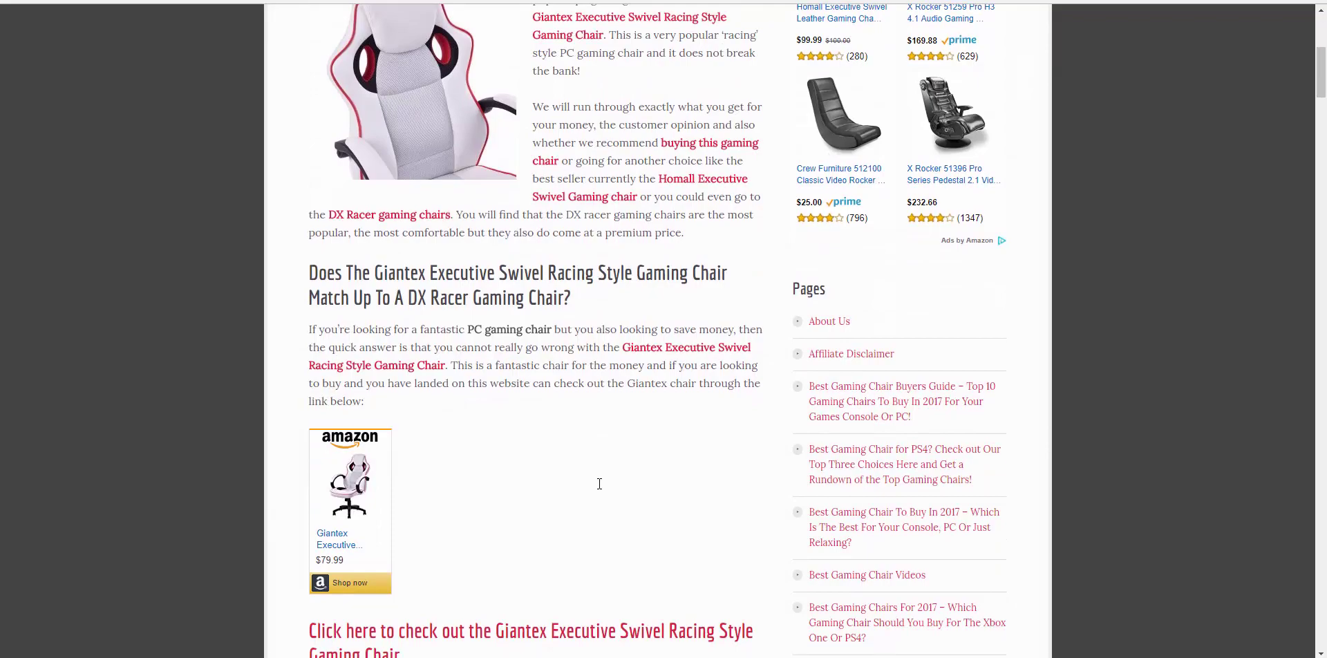
# Step: Open the Giantex Executive Swivel Racing Style Gaming Chair post in the editor and scroll through it
pyautogui.hotkey('ctrl', 'Tab')
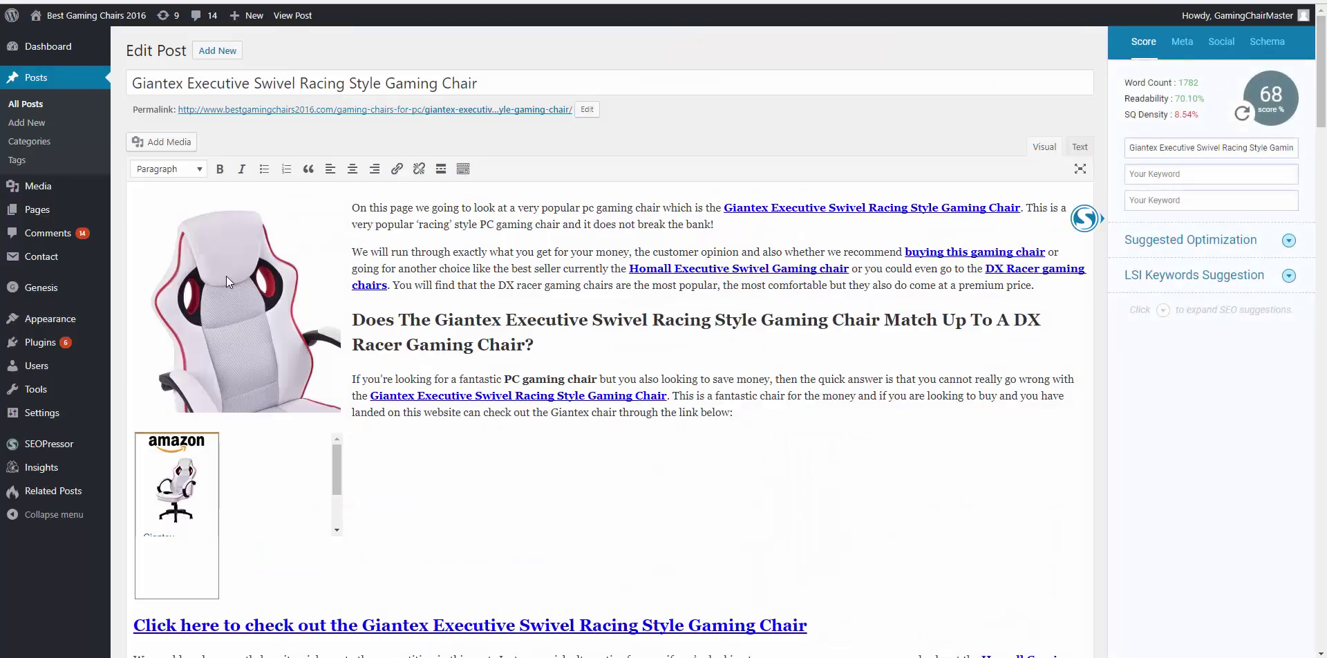
pyautogui.scroll(-5, 645, 410)
pyautogui.scroll(-5, 693, 569)
pyautogui.scroll(-7, 510, 455)
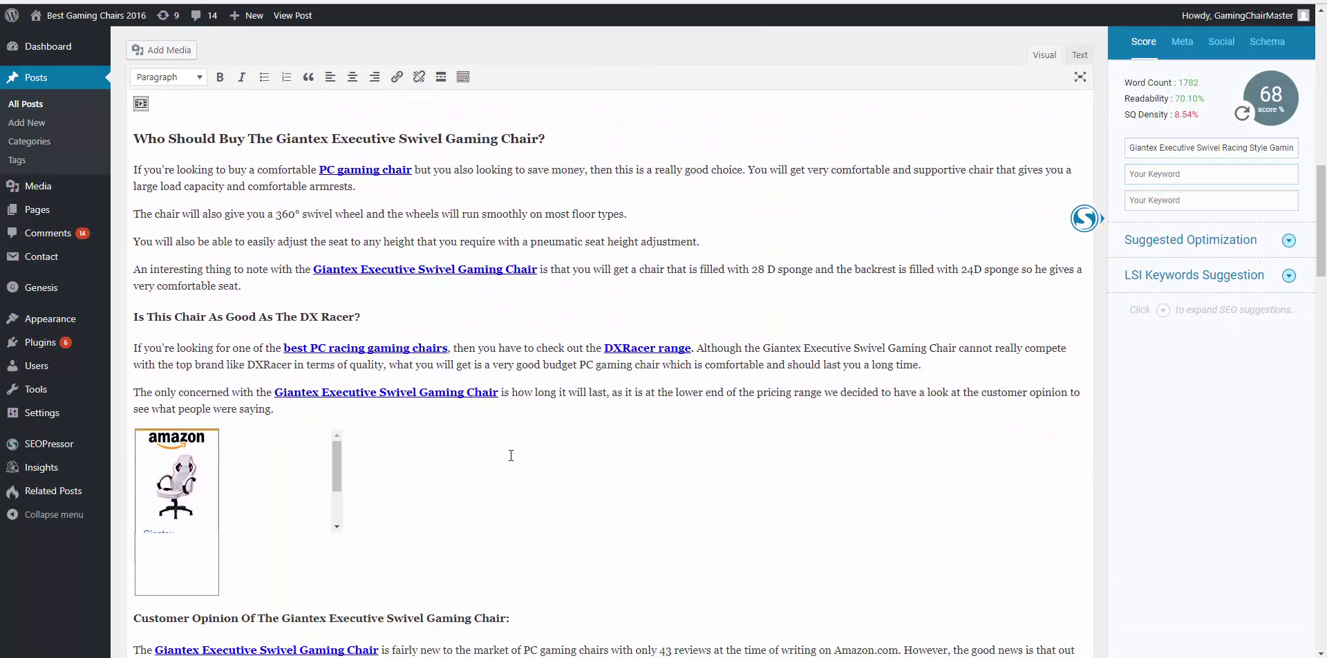
pyautogui.scroll(-14, 511, 455)
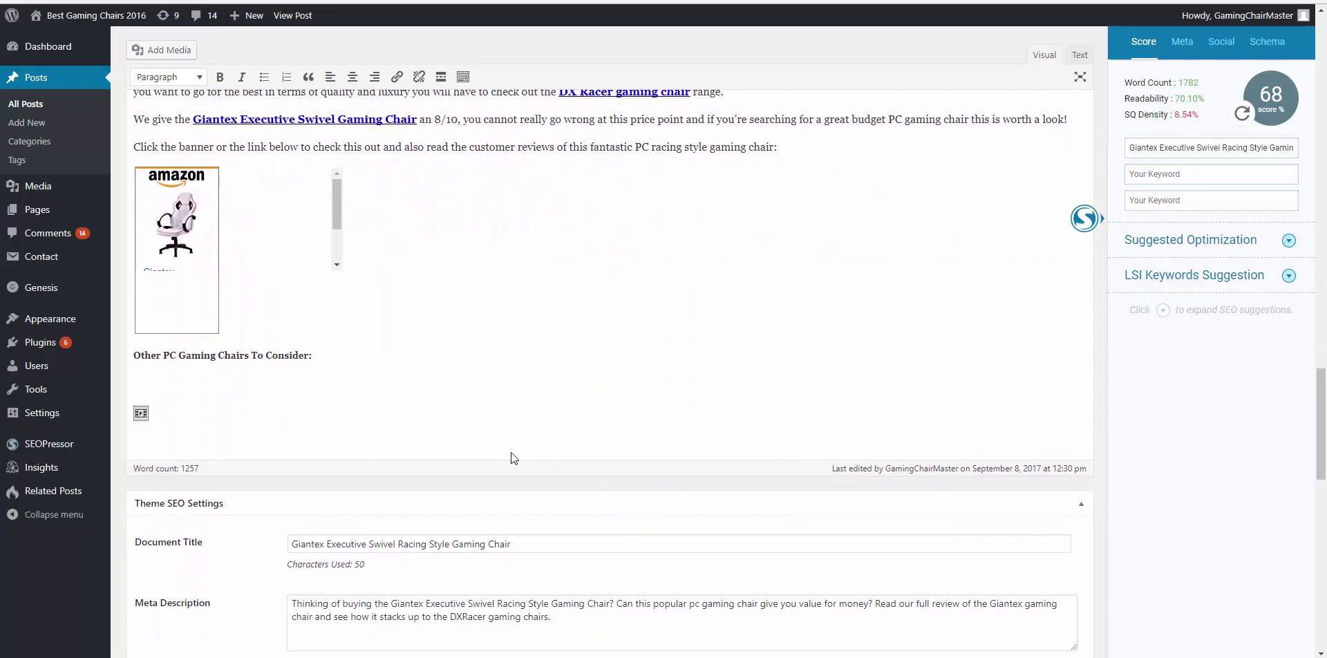
pyautogui.scroll(11, 512, 449)
pyautogui.scroll(15, 512, 448)
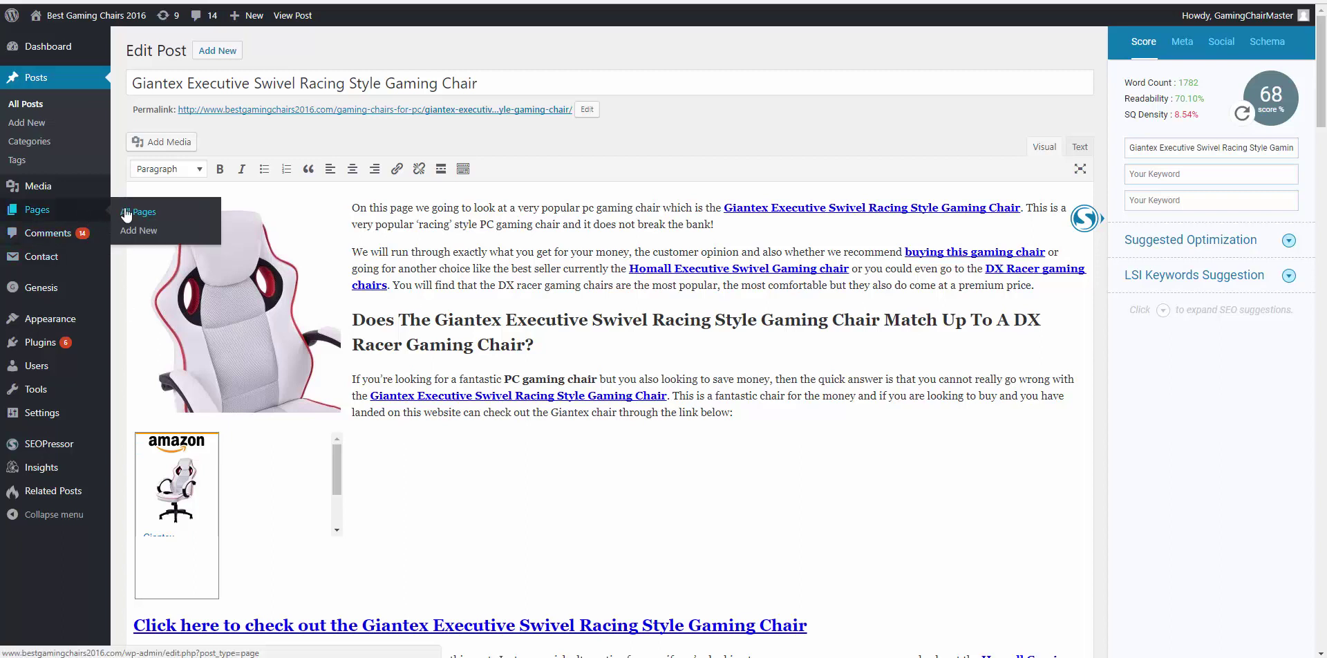
# Step: Show the WordPress Pages list of all 19 site pages
pyautogui.click(125, 212)
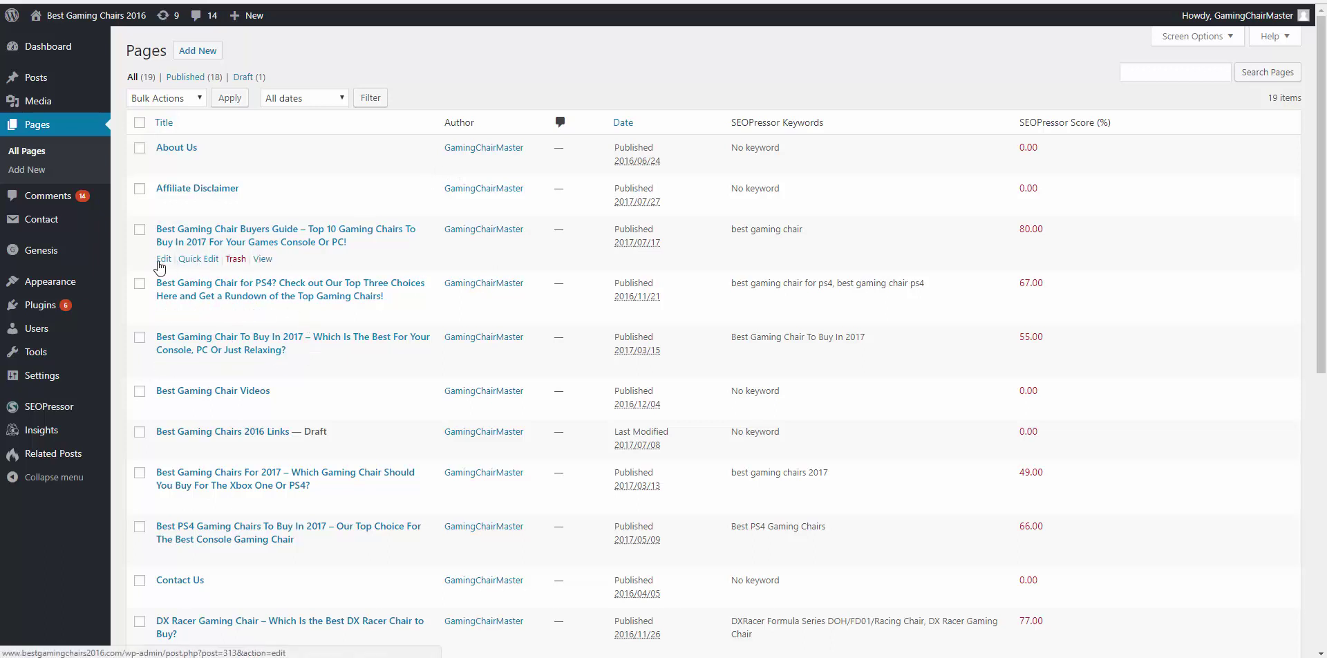
# Step: Open the Best Gaming Chair Buyers Guide page in the editor and scroll down it
pyautogui.click(161, 262)
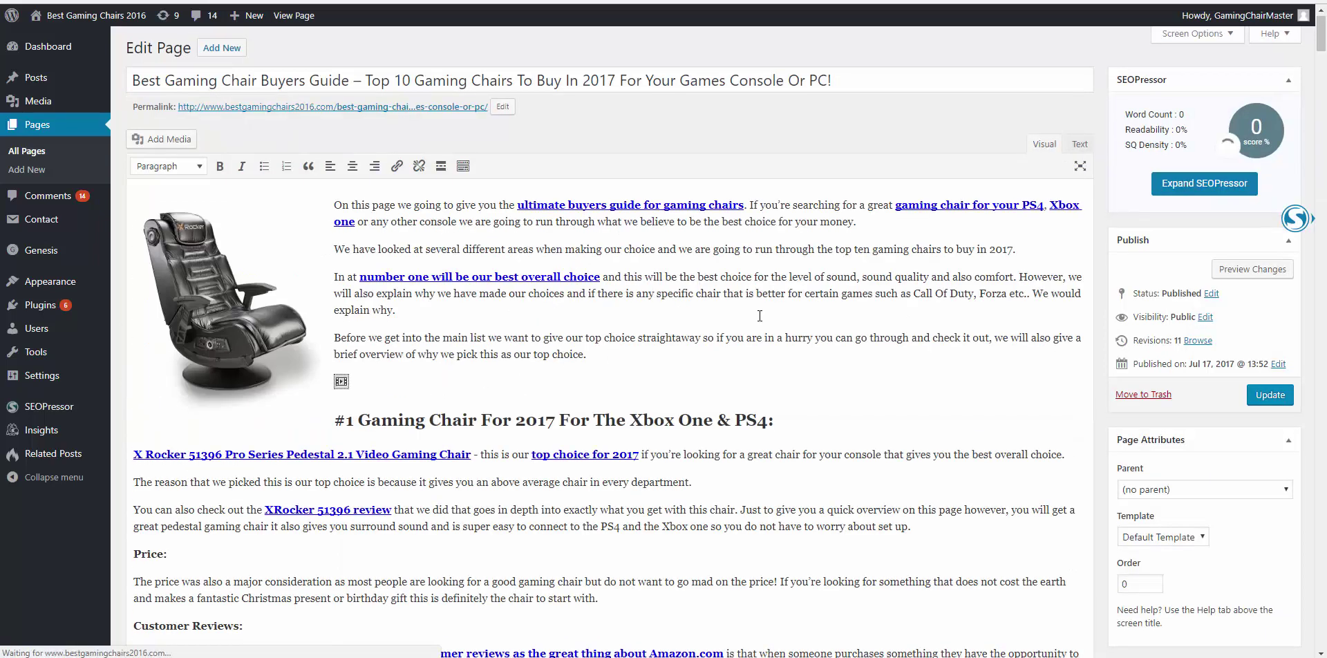
pyautogui.scroll(-5, 579, 269)
pyautogui.moveTo(1318, 83)
pyautogui.moveTo(1320, 56)
pyautogui.mouseDown()
pyautogui.moveTo(1297, 464)
pyautogui.moveTo(1309, 617)
pyautogui.moveTo(1322, 22)
pyautogui.mouseUp()
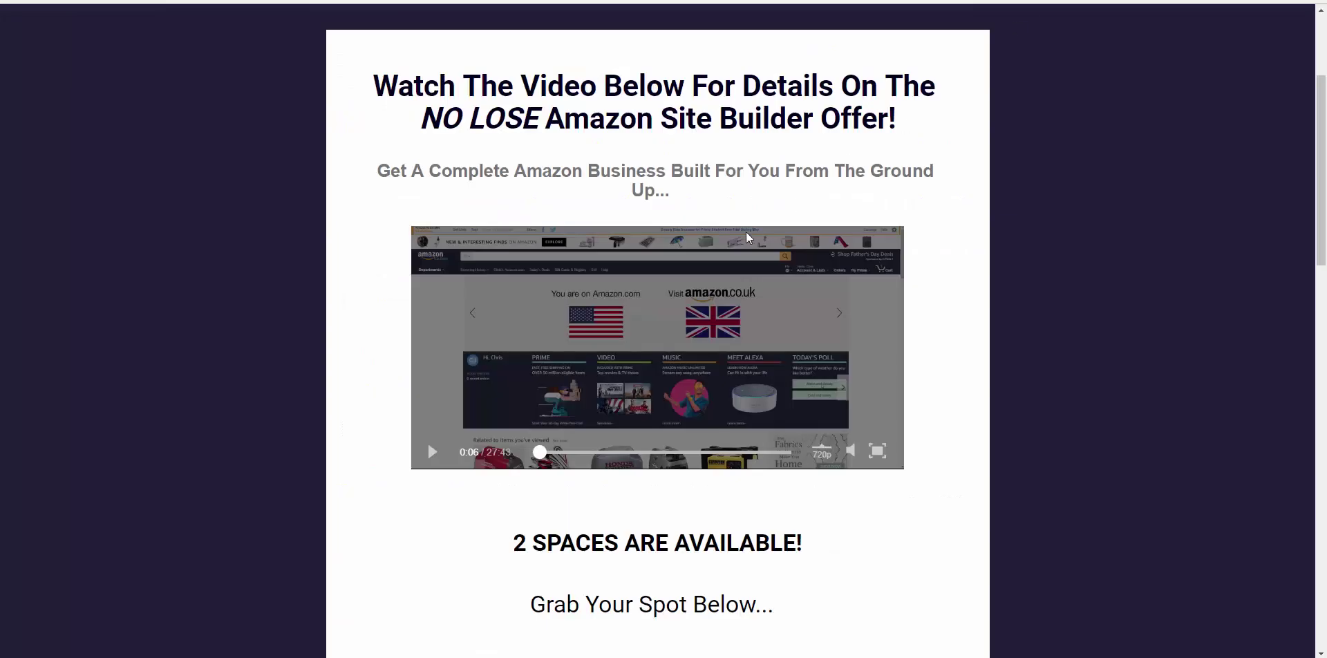
# Step: Scroll through the live NO LOSE Amazon Site Builder Offer page to the guarantee and VIP bonus sections
pyautogui.scroll(-3, 674, 263)
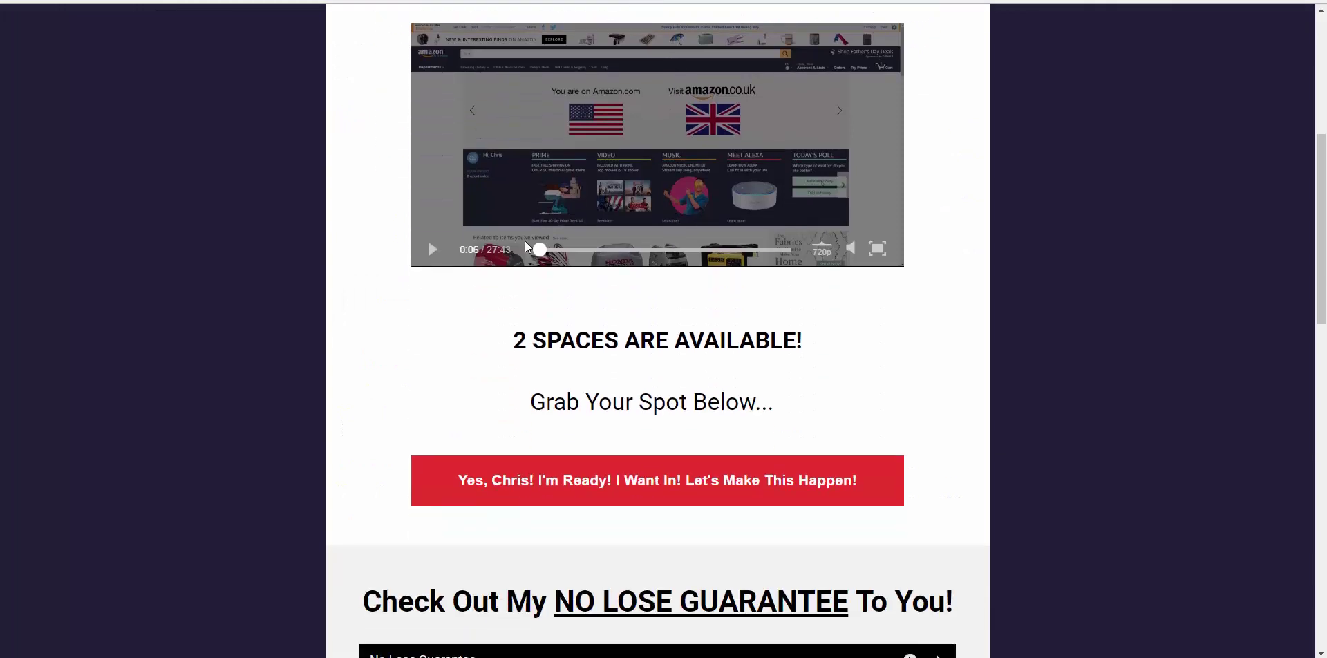
pyautogui.scroll(-6, 477, 298)
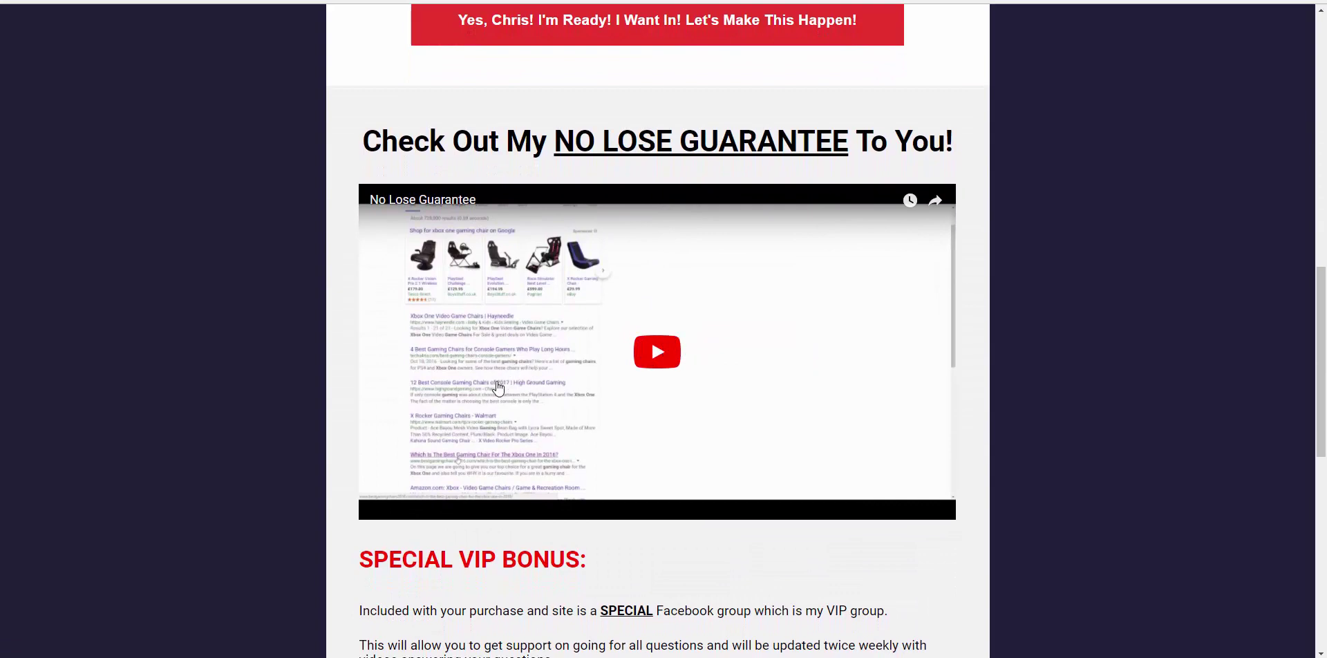
pyautogui.scroll(-1, 499, 385)
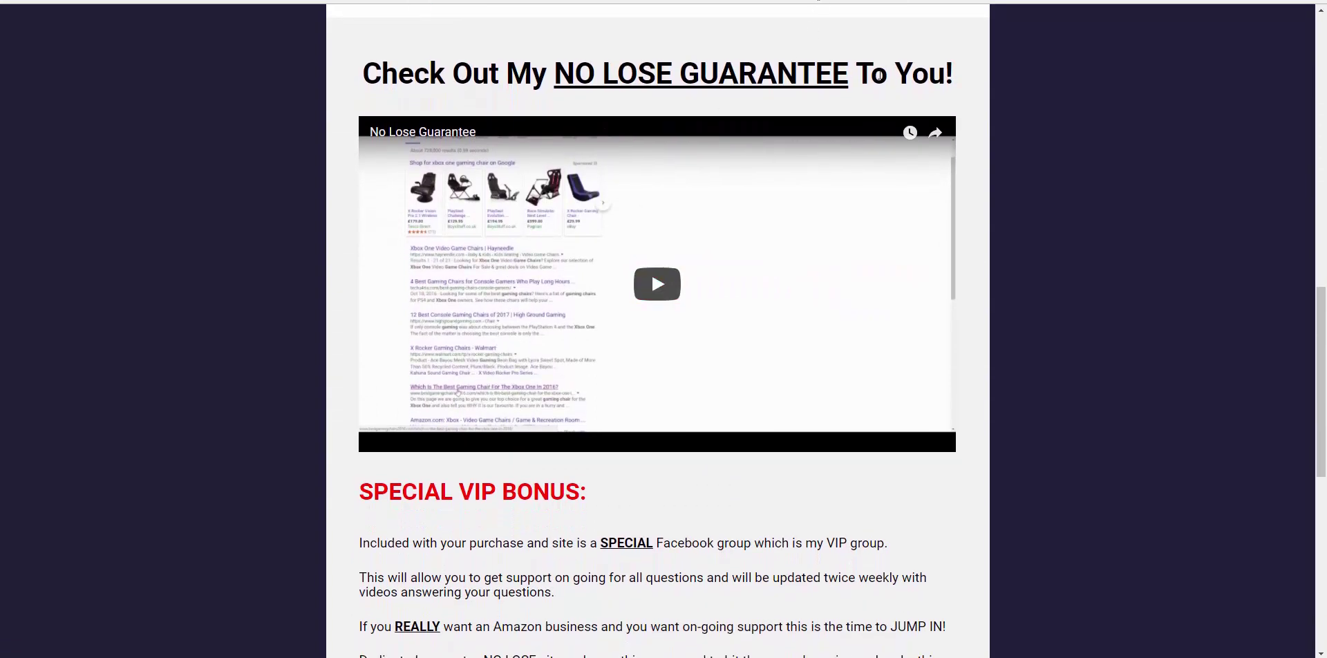
pyautogui.scroll(14, 698, 145)
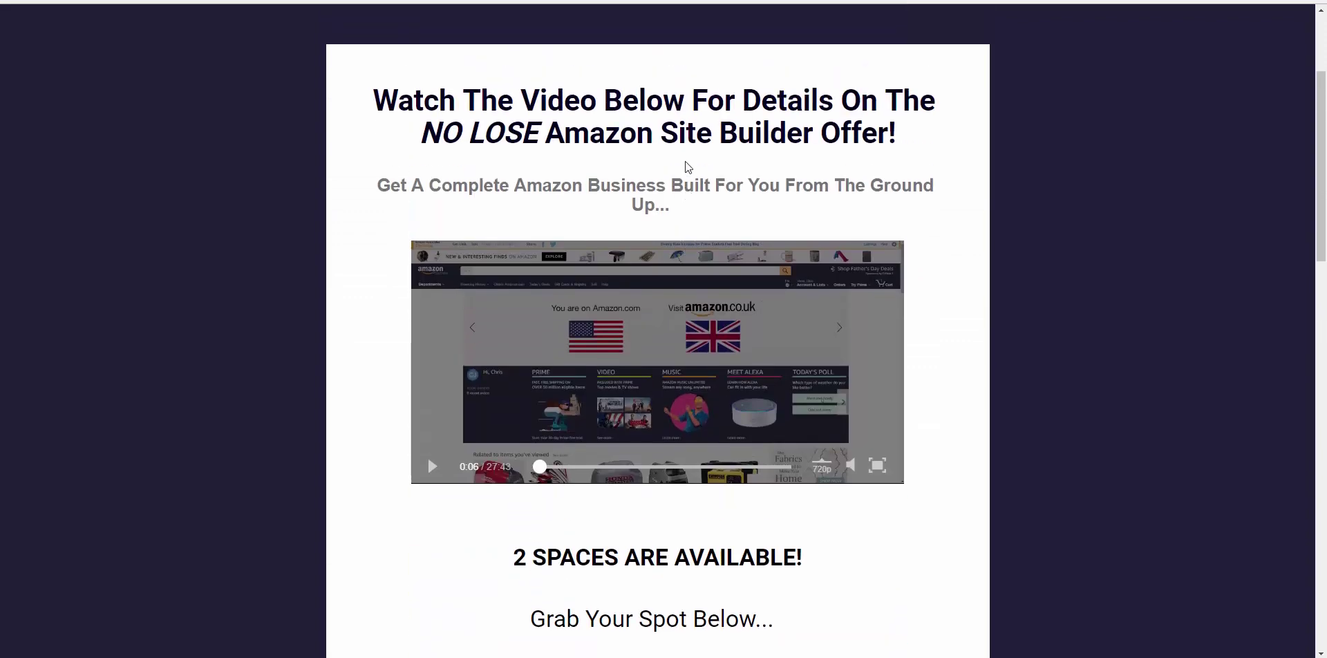
pyautogui.scroll(-15, 685, 161)
pyautogui.scroll(6, 682, 165)
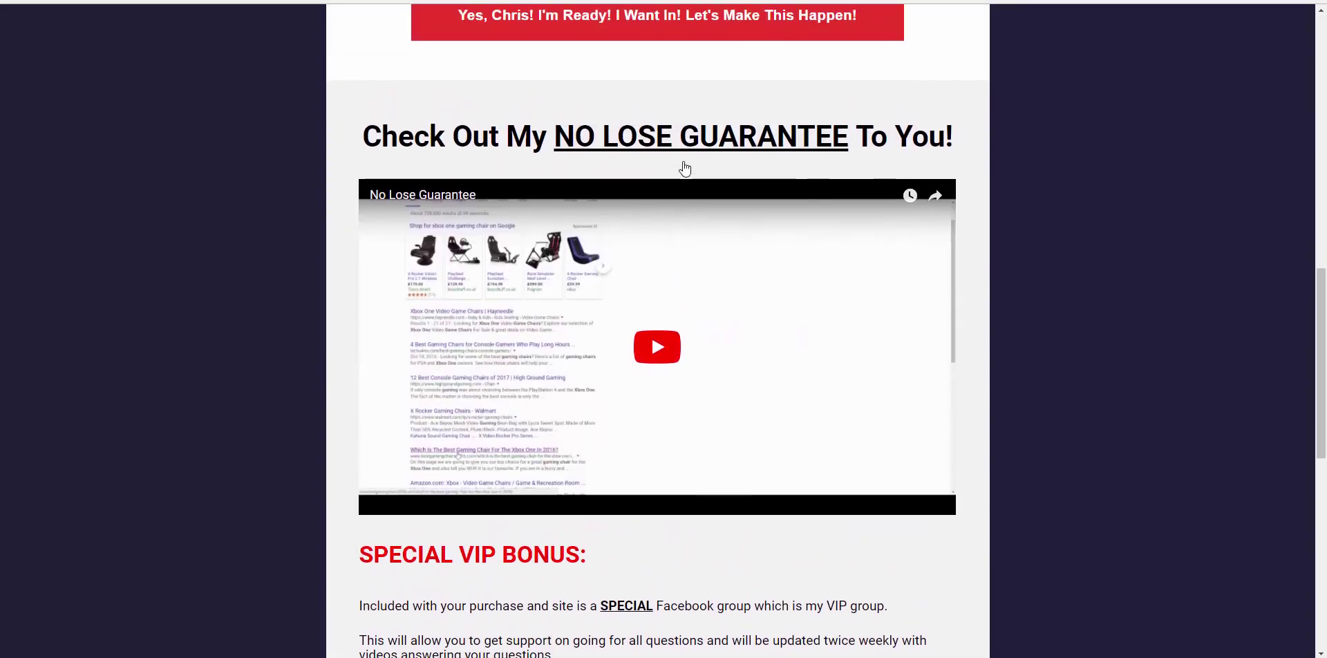
pyautogui.scroll(5, 684, 166)
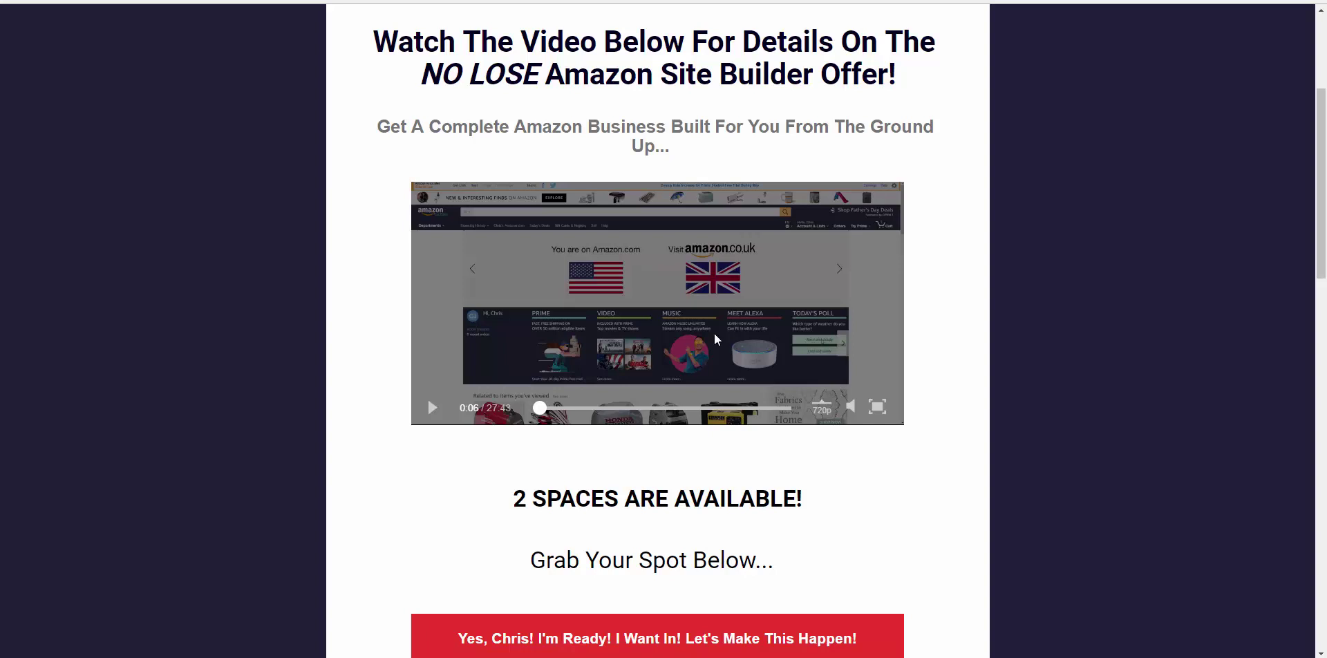
pyautogui.scroll(-3, 691, 511)
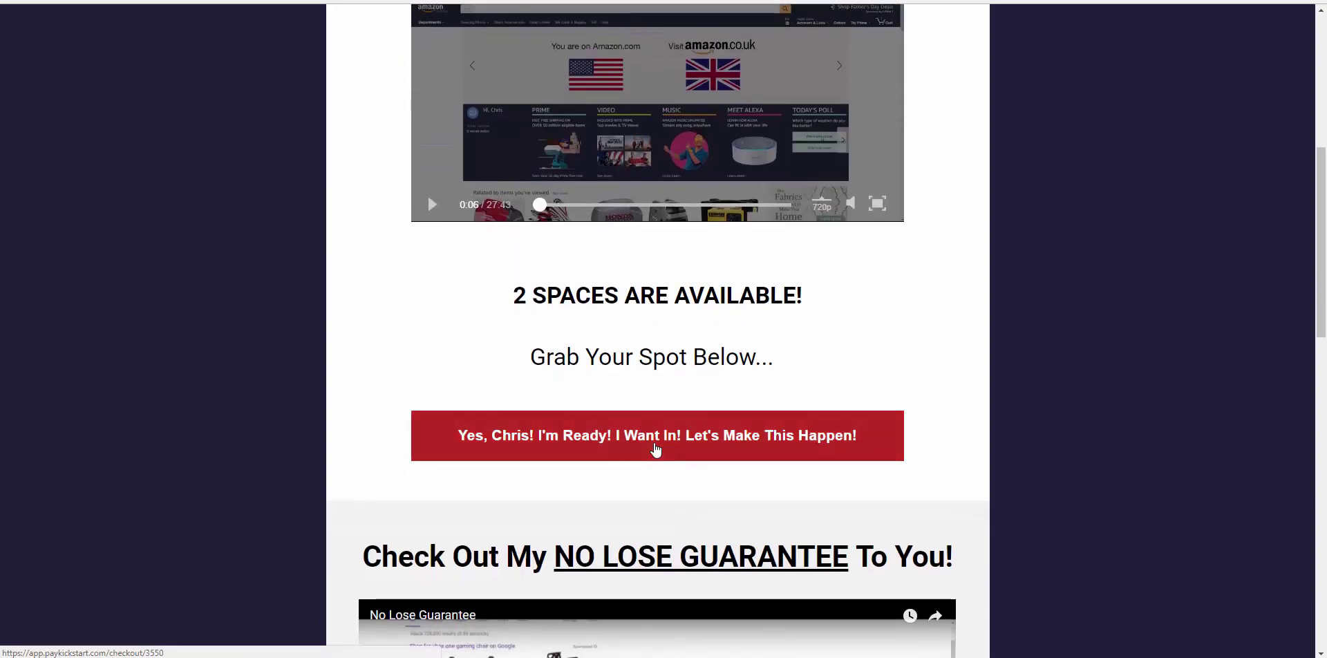
# Step: Load the PayKickstart checkout with the $2,499.00 single payment from the red 'I Want In!' button
pyautogui.click(672, 447)
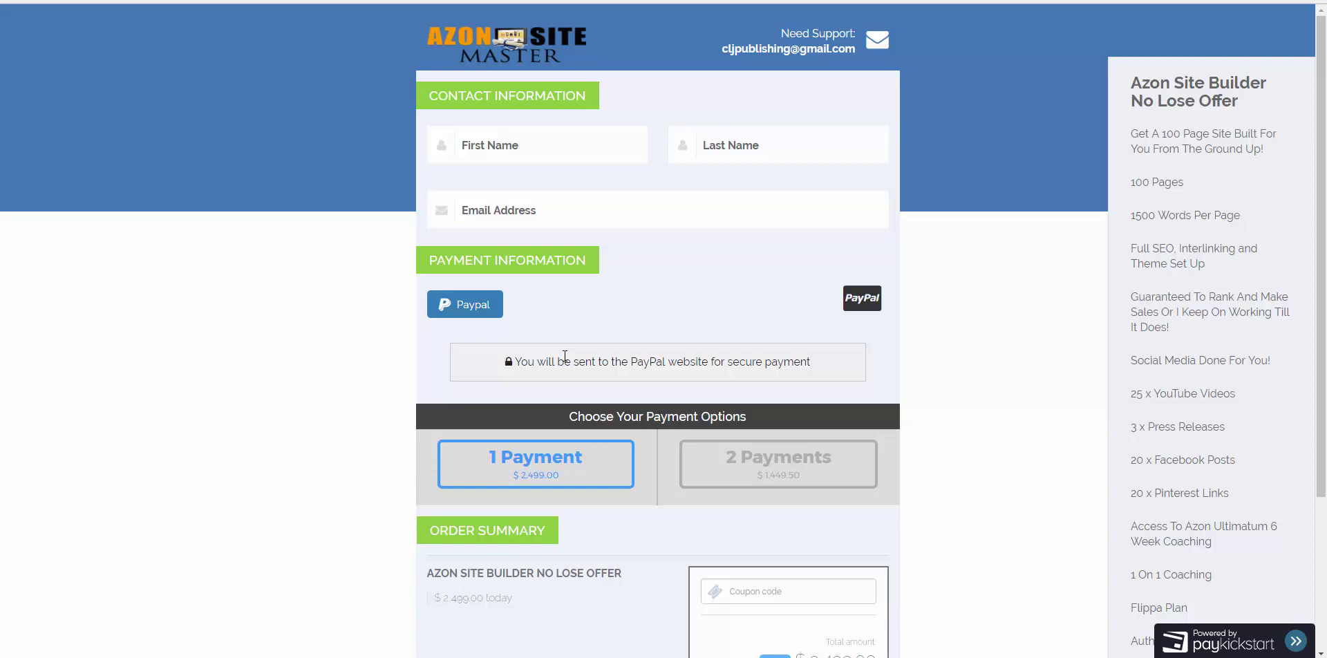
# Step: Go back from the PayKickstart checkout to the NO LOSE Amazon Site Builder Offer page with its headline and video
pyautogui.scroll(-3, 855, 456)
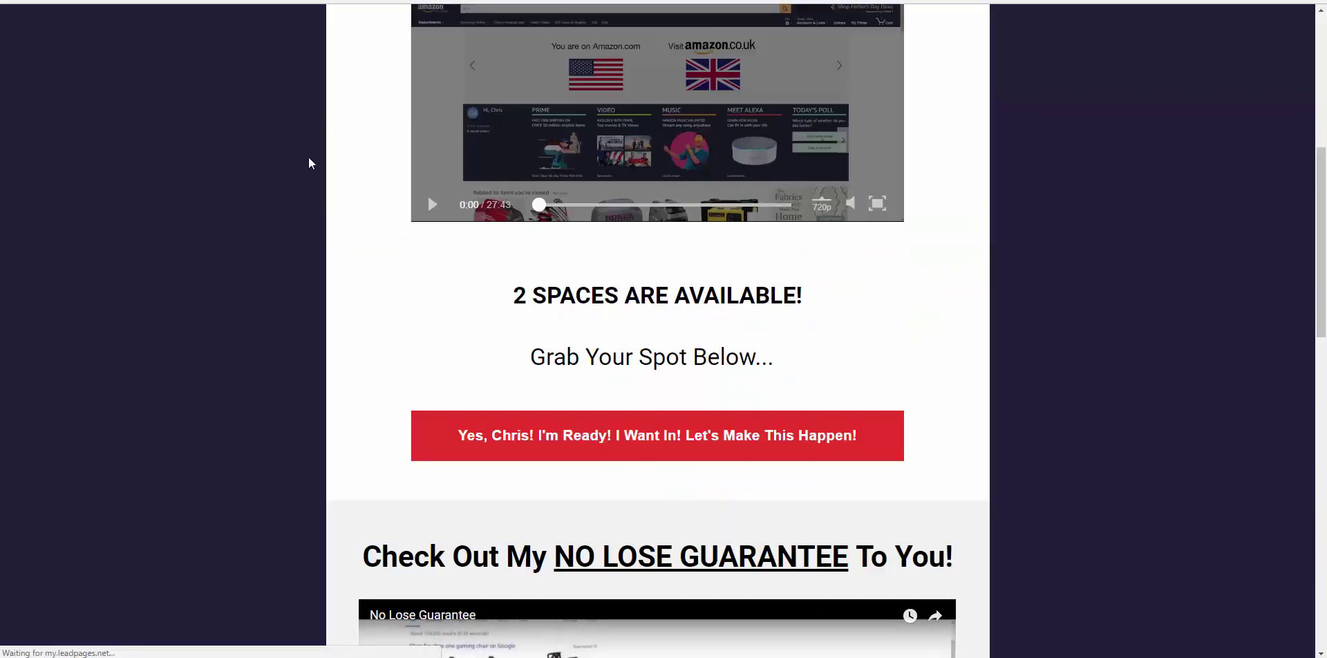
pyautogui.click(429, 209)
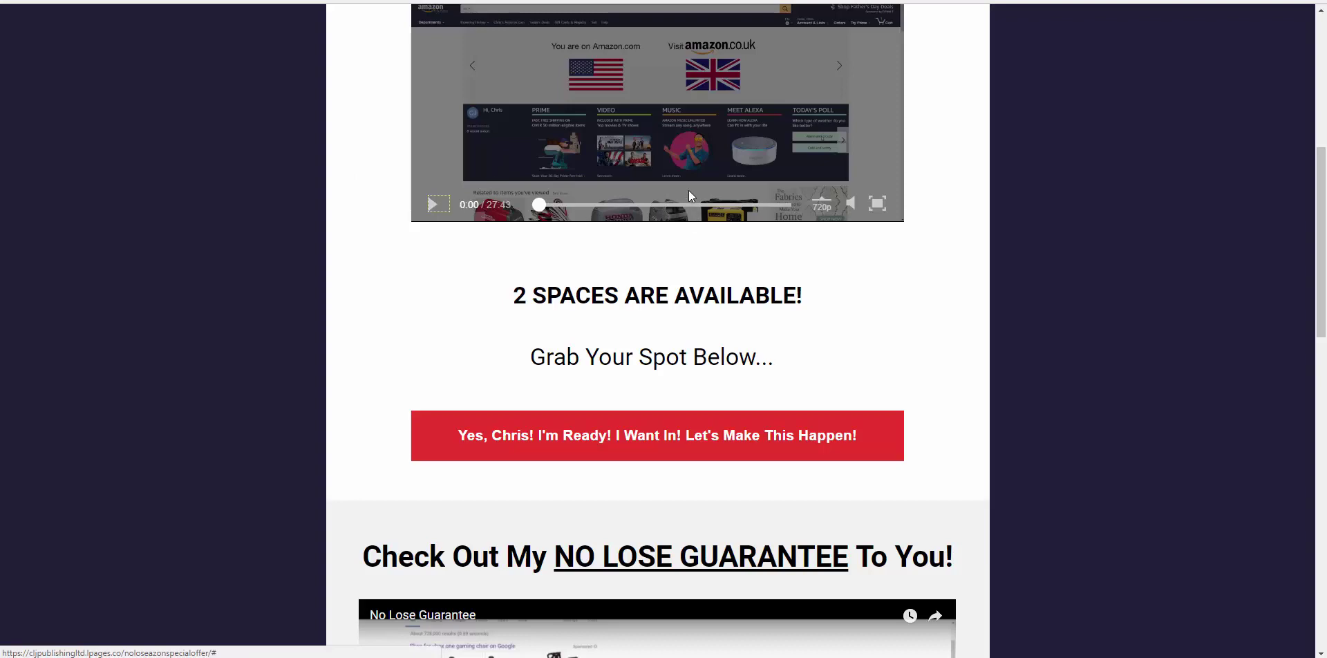
pyautogui.scroll(6, 605, 257)
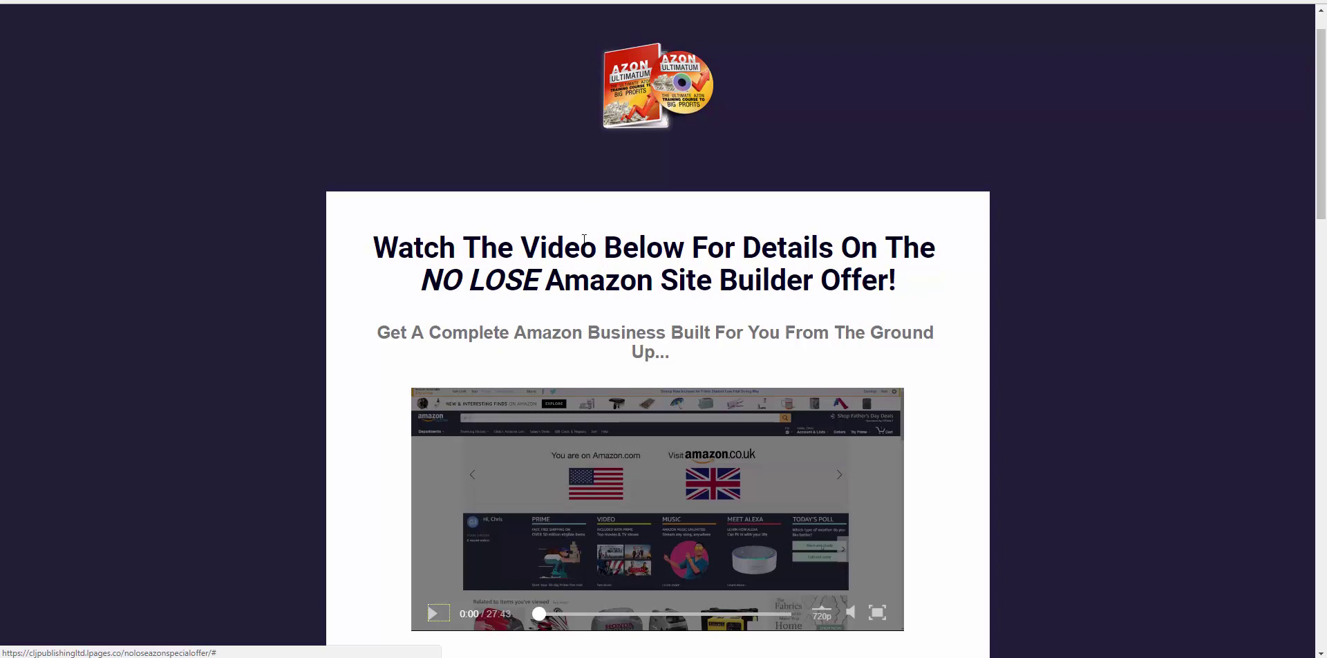
pyautogui.scroll(-3, 577, 237)
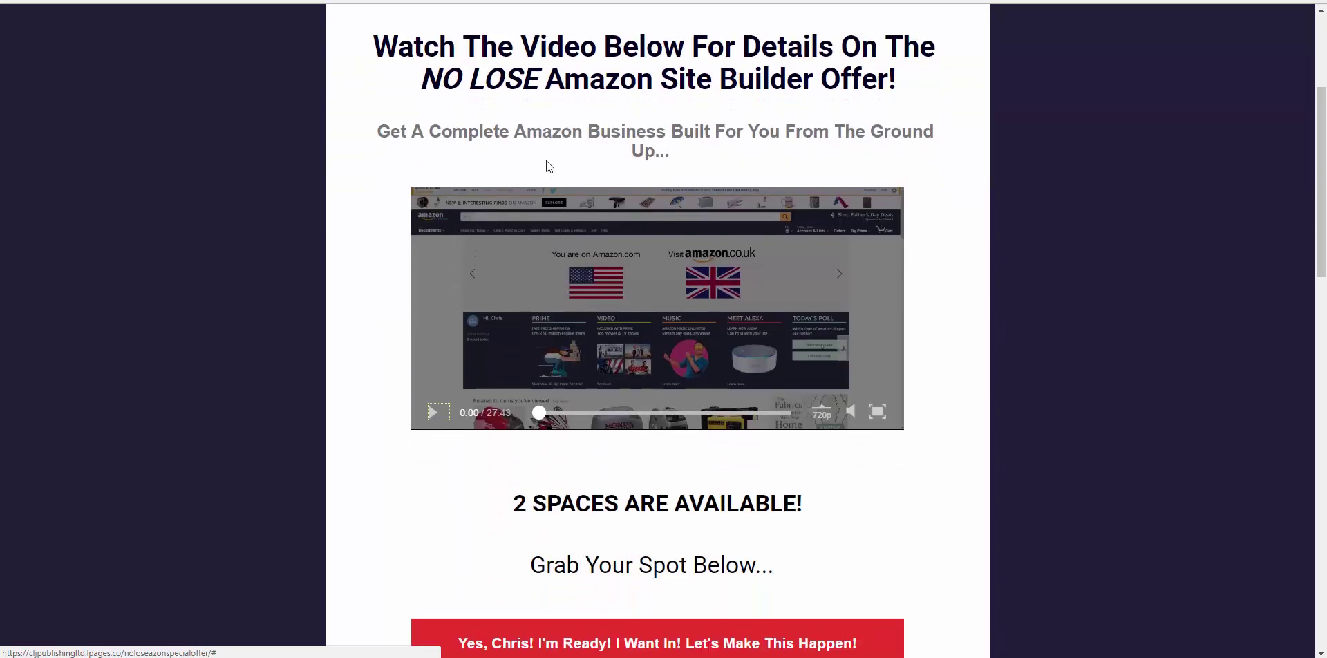